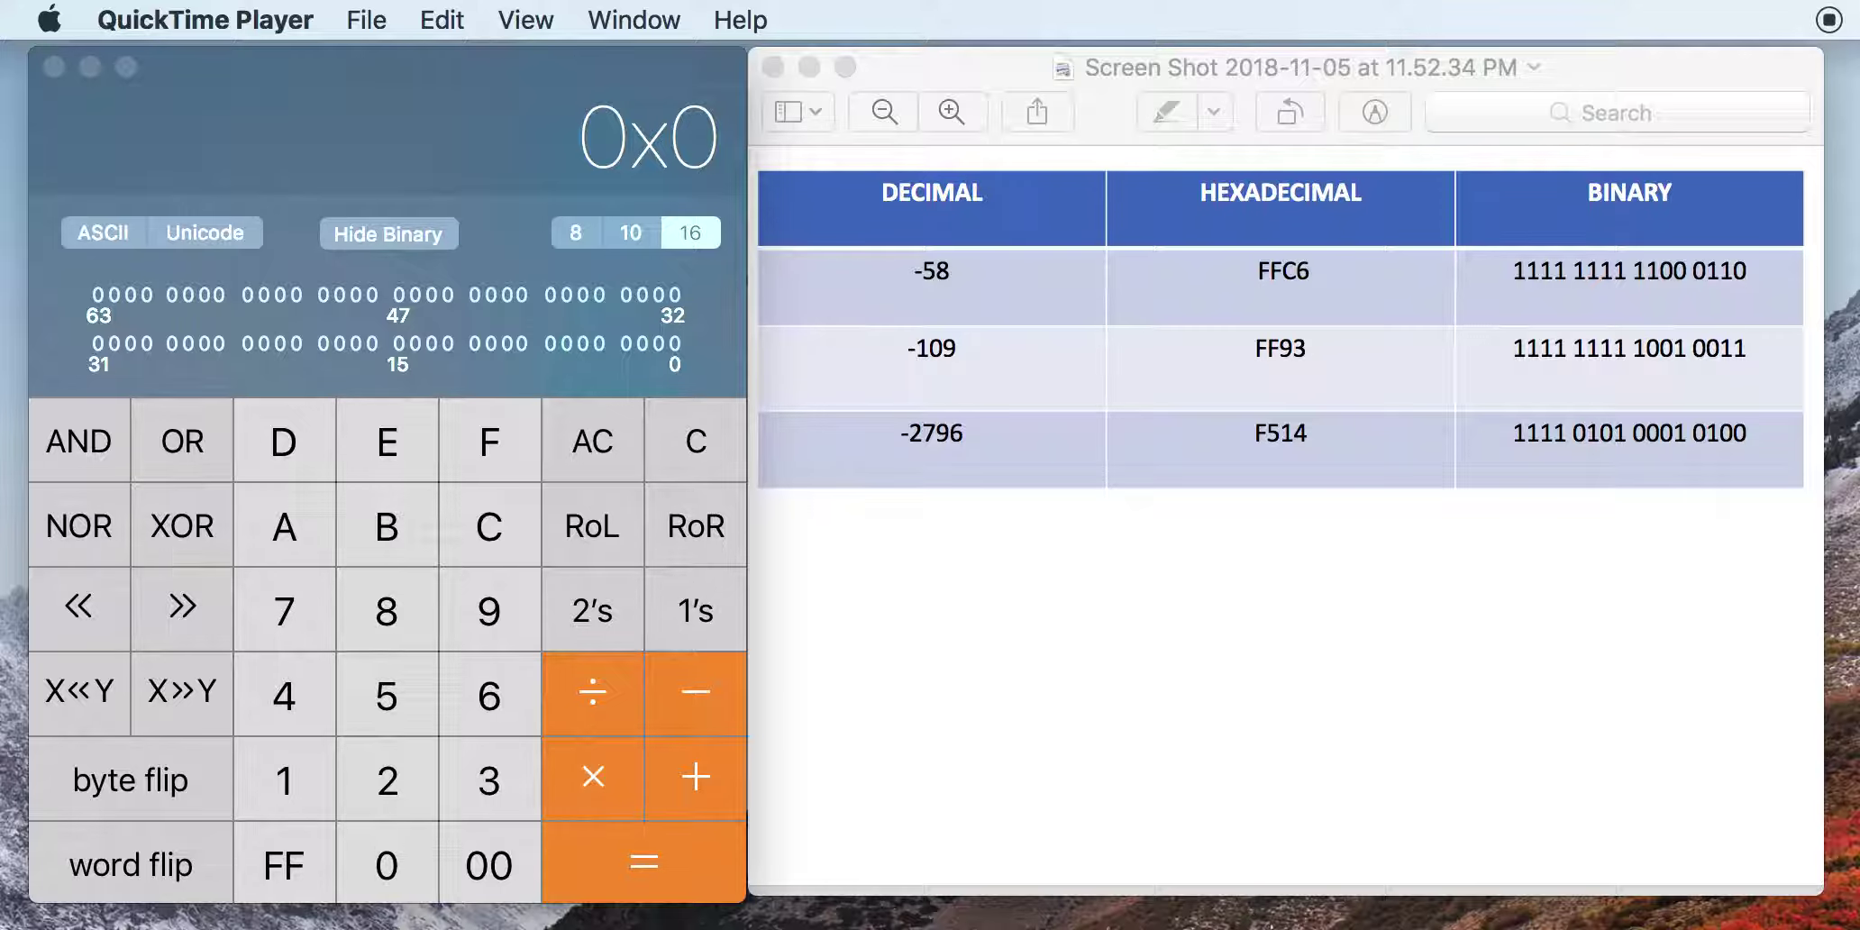
left_click(690, 448)
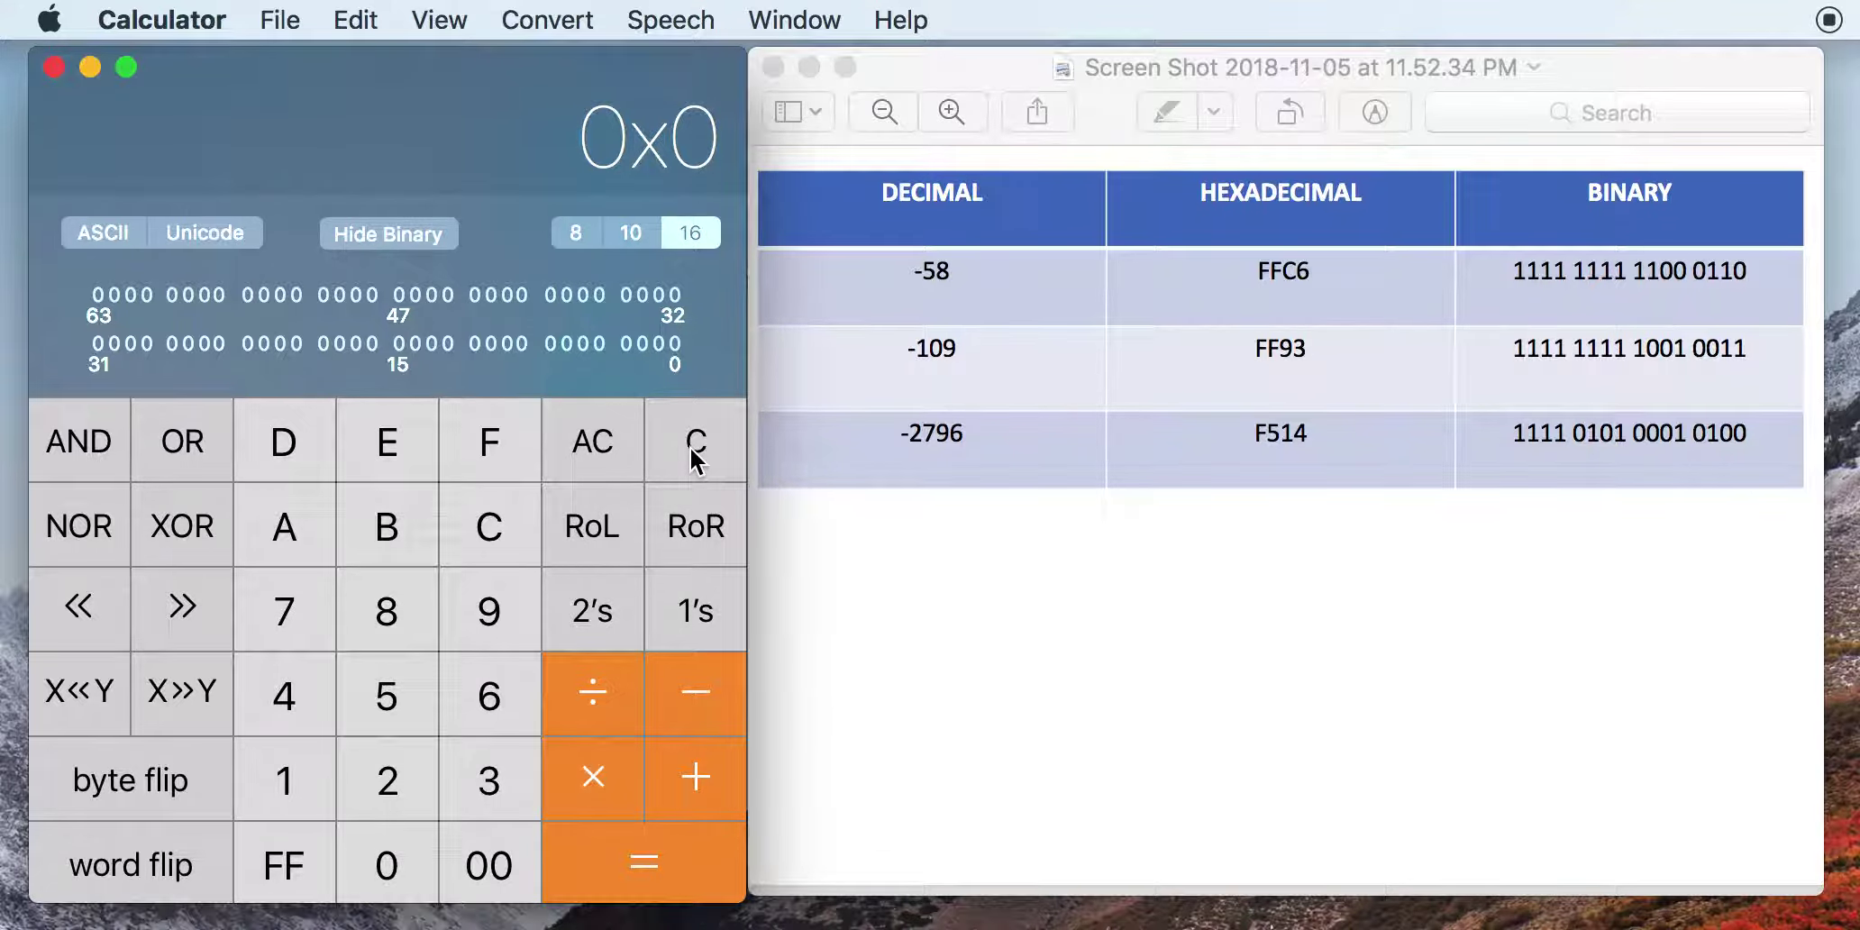
left_click(631, 236)
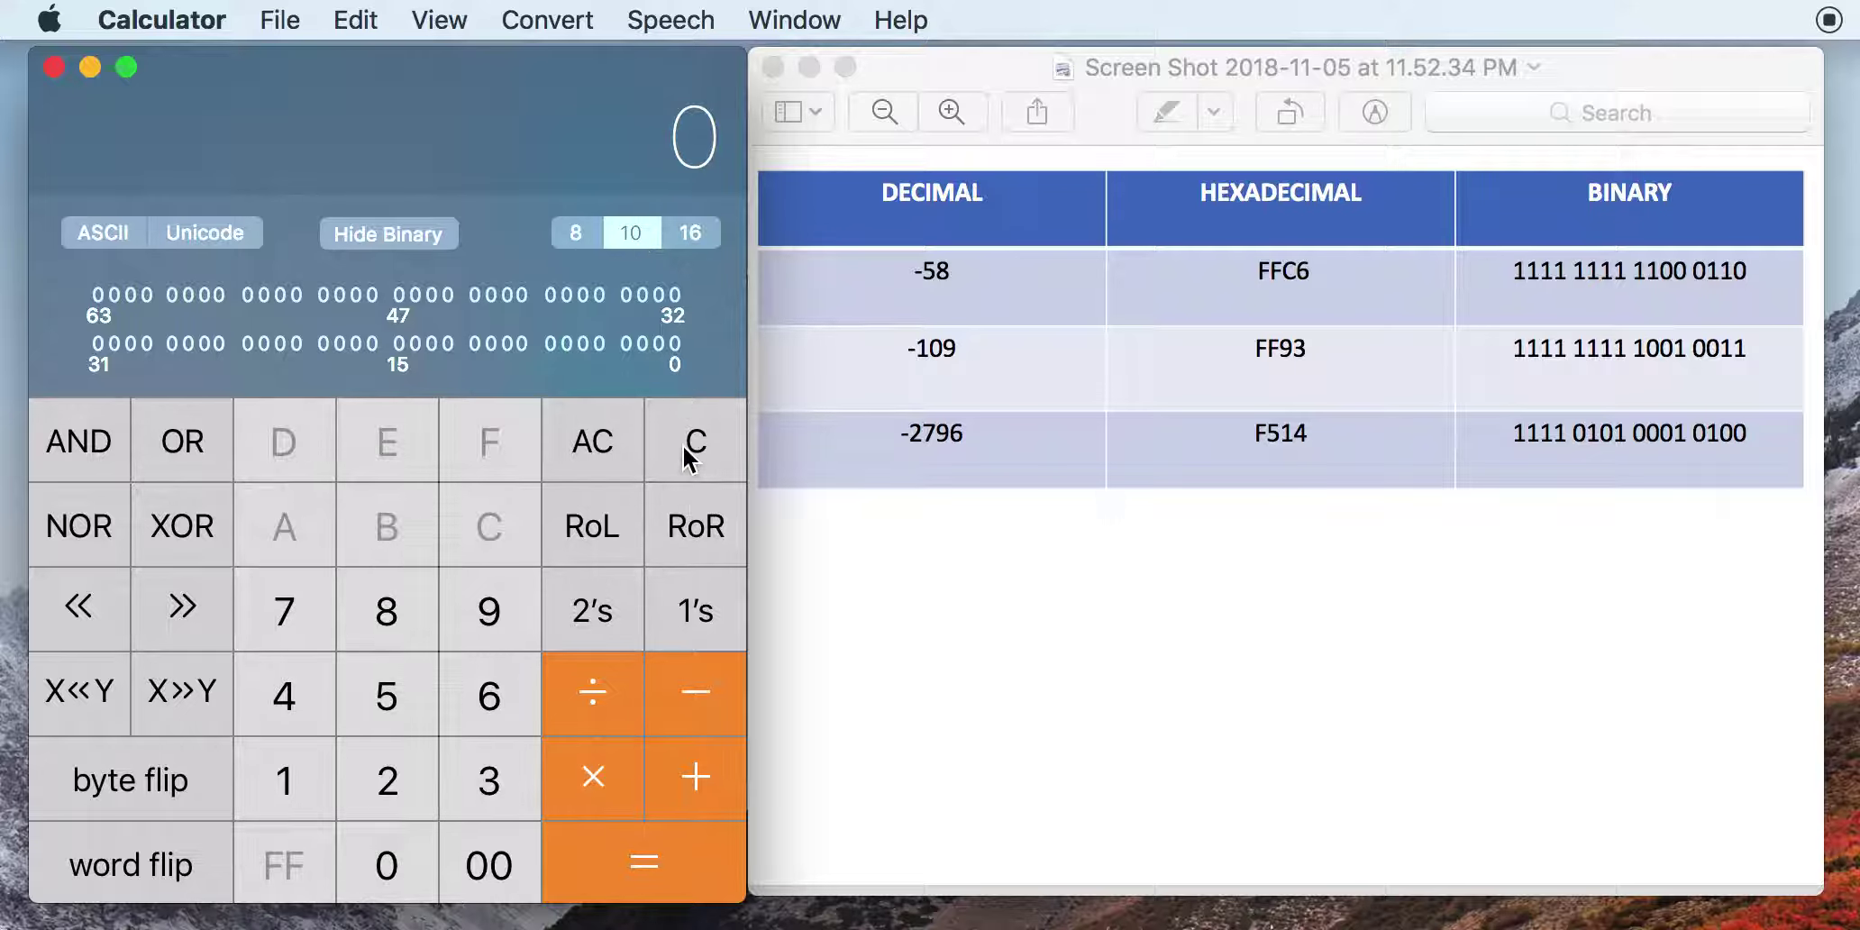
left_click(393, 702)
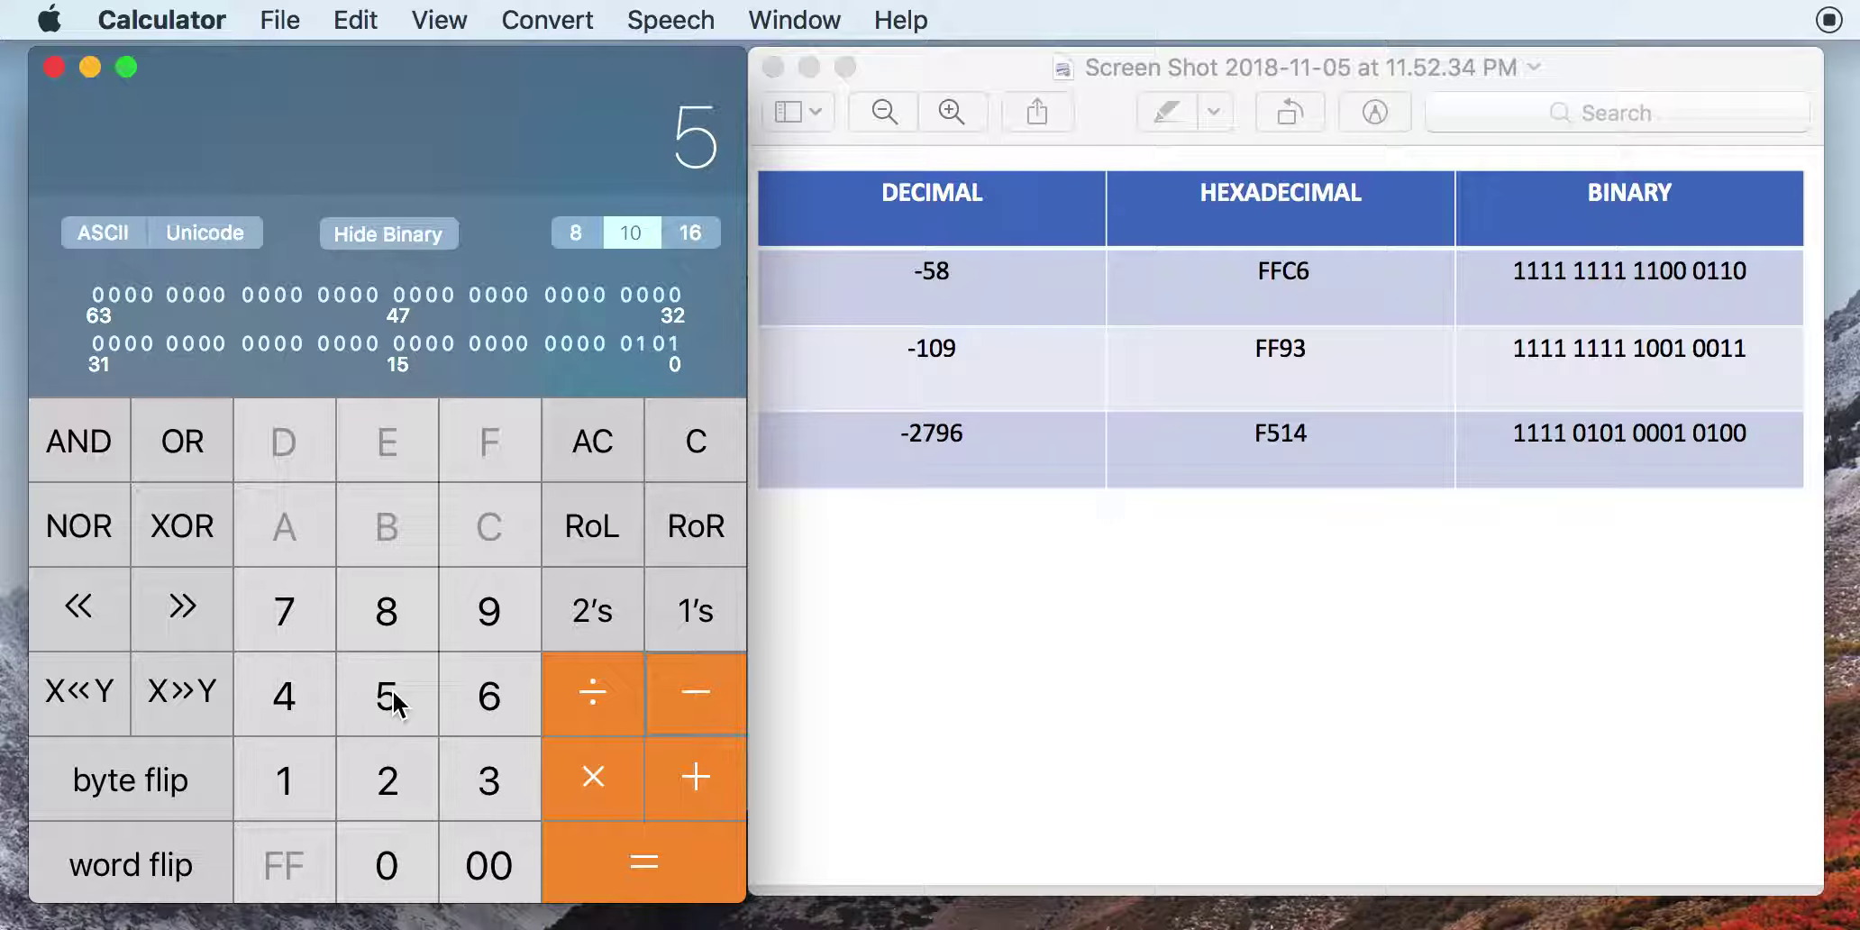
left_click(388, 633)
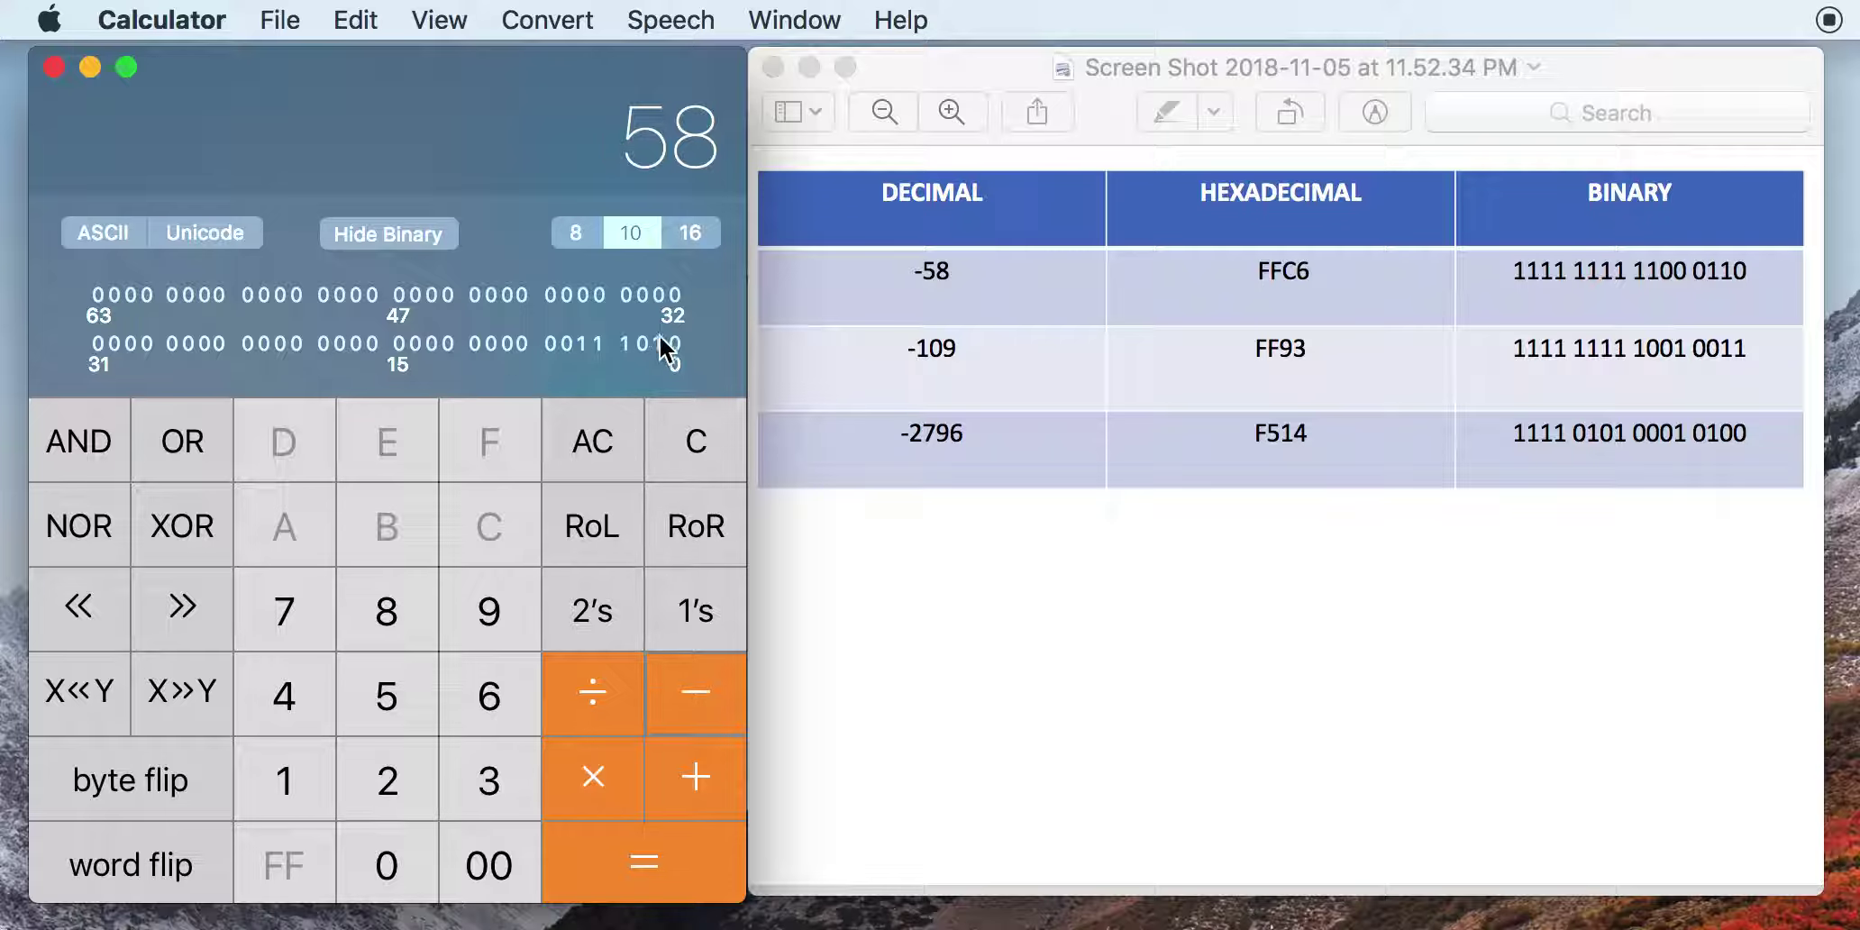
left_click(616, 849)
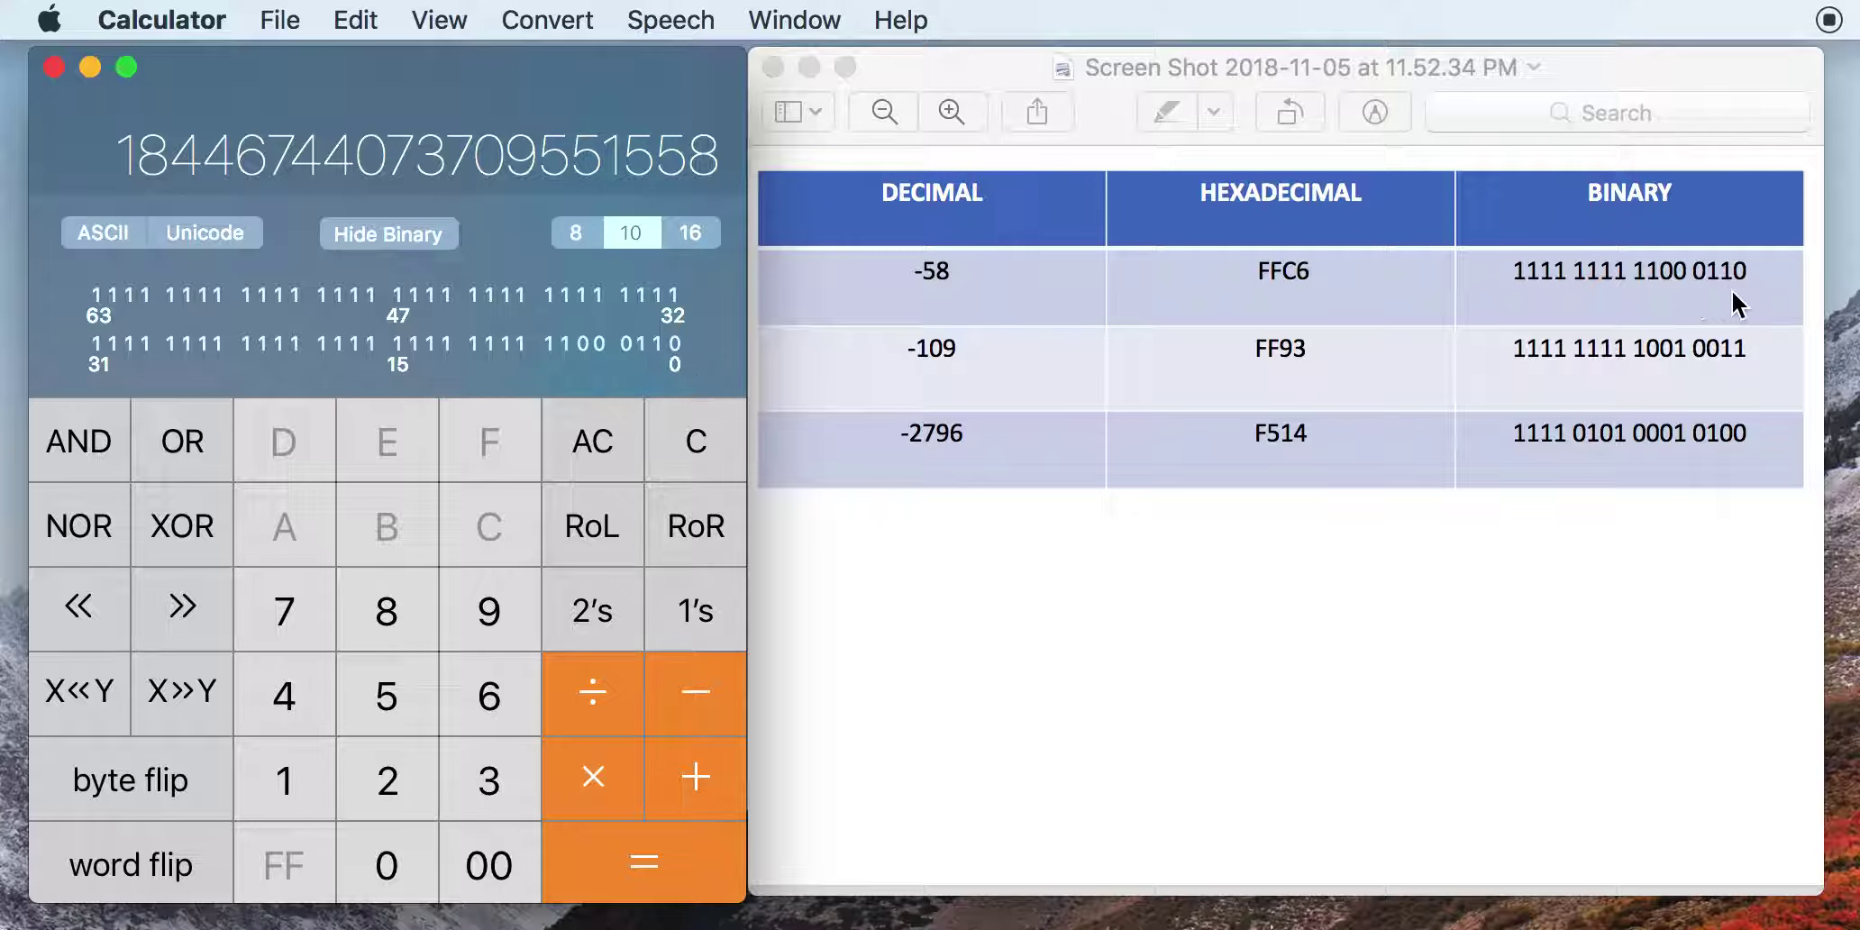
- In hexadecimal, AND the value with 0xFFFF to get 0xFFC6, then clear to 0x0
left_click(692, 234)
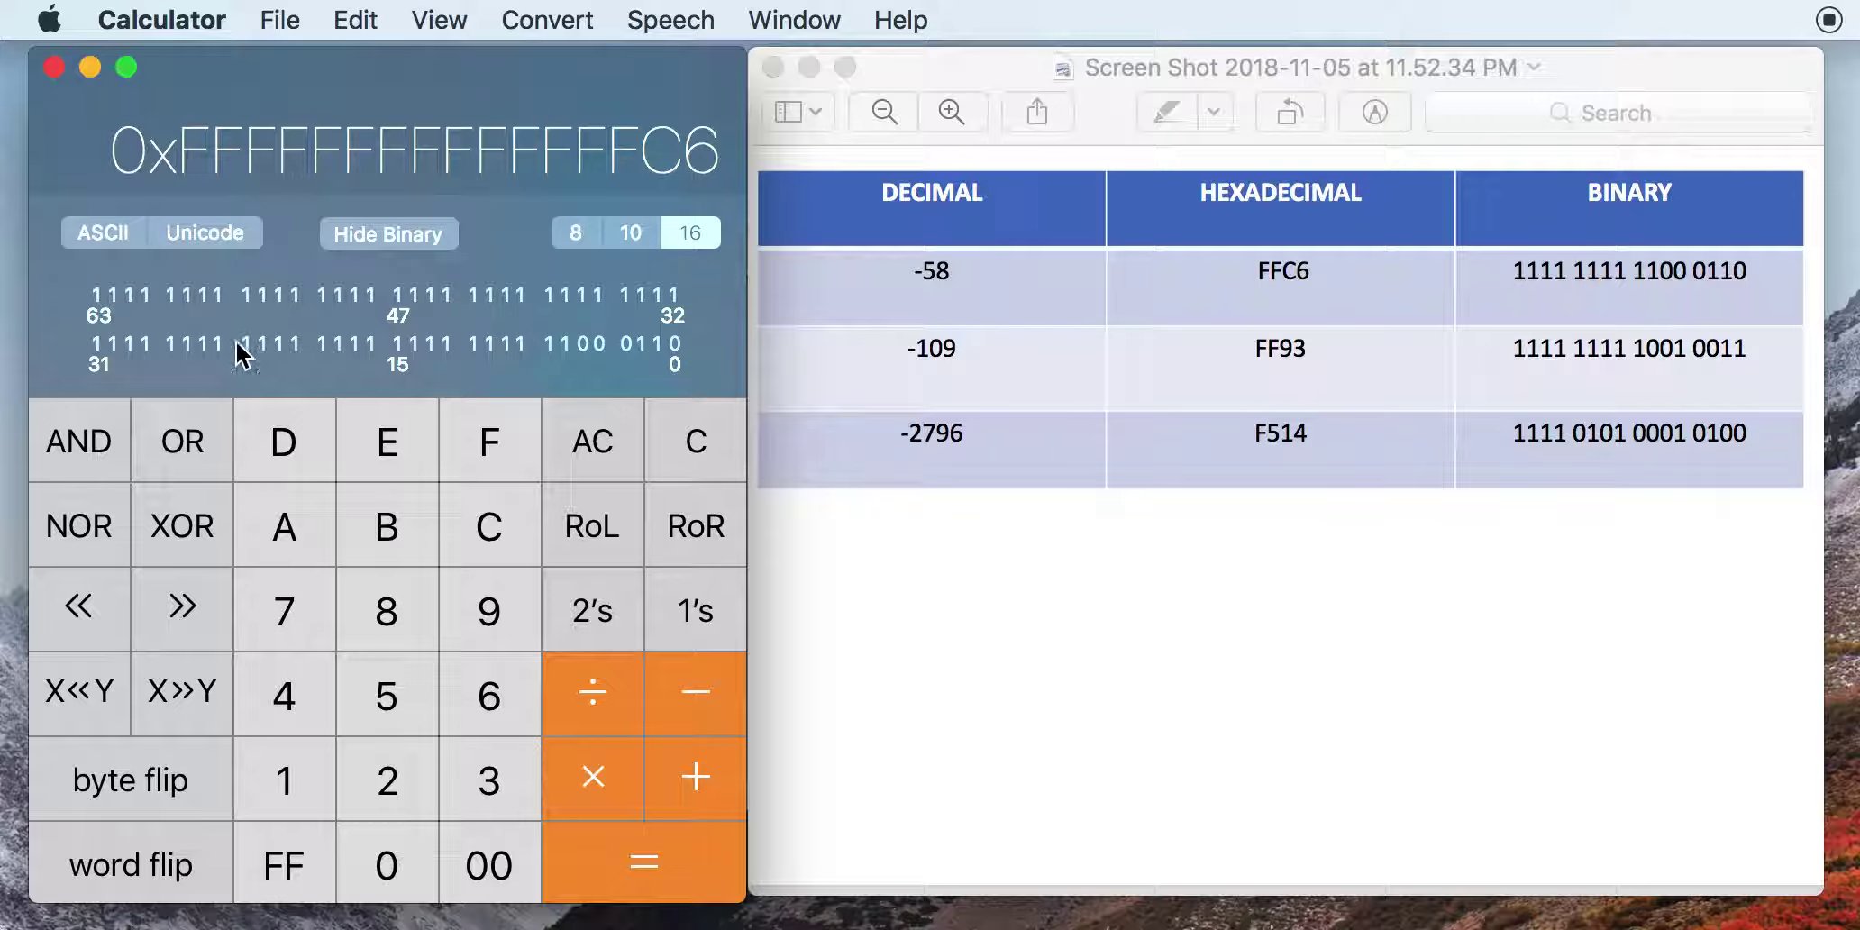
left_click(73, 442)
left_click(506, 436)
left_click(506, 436)
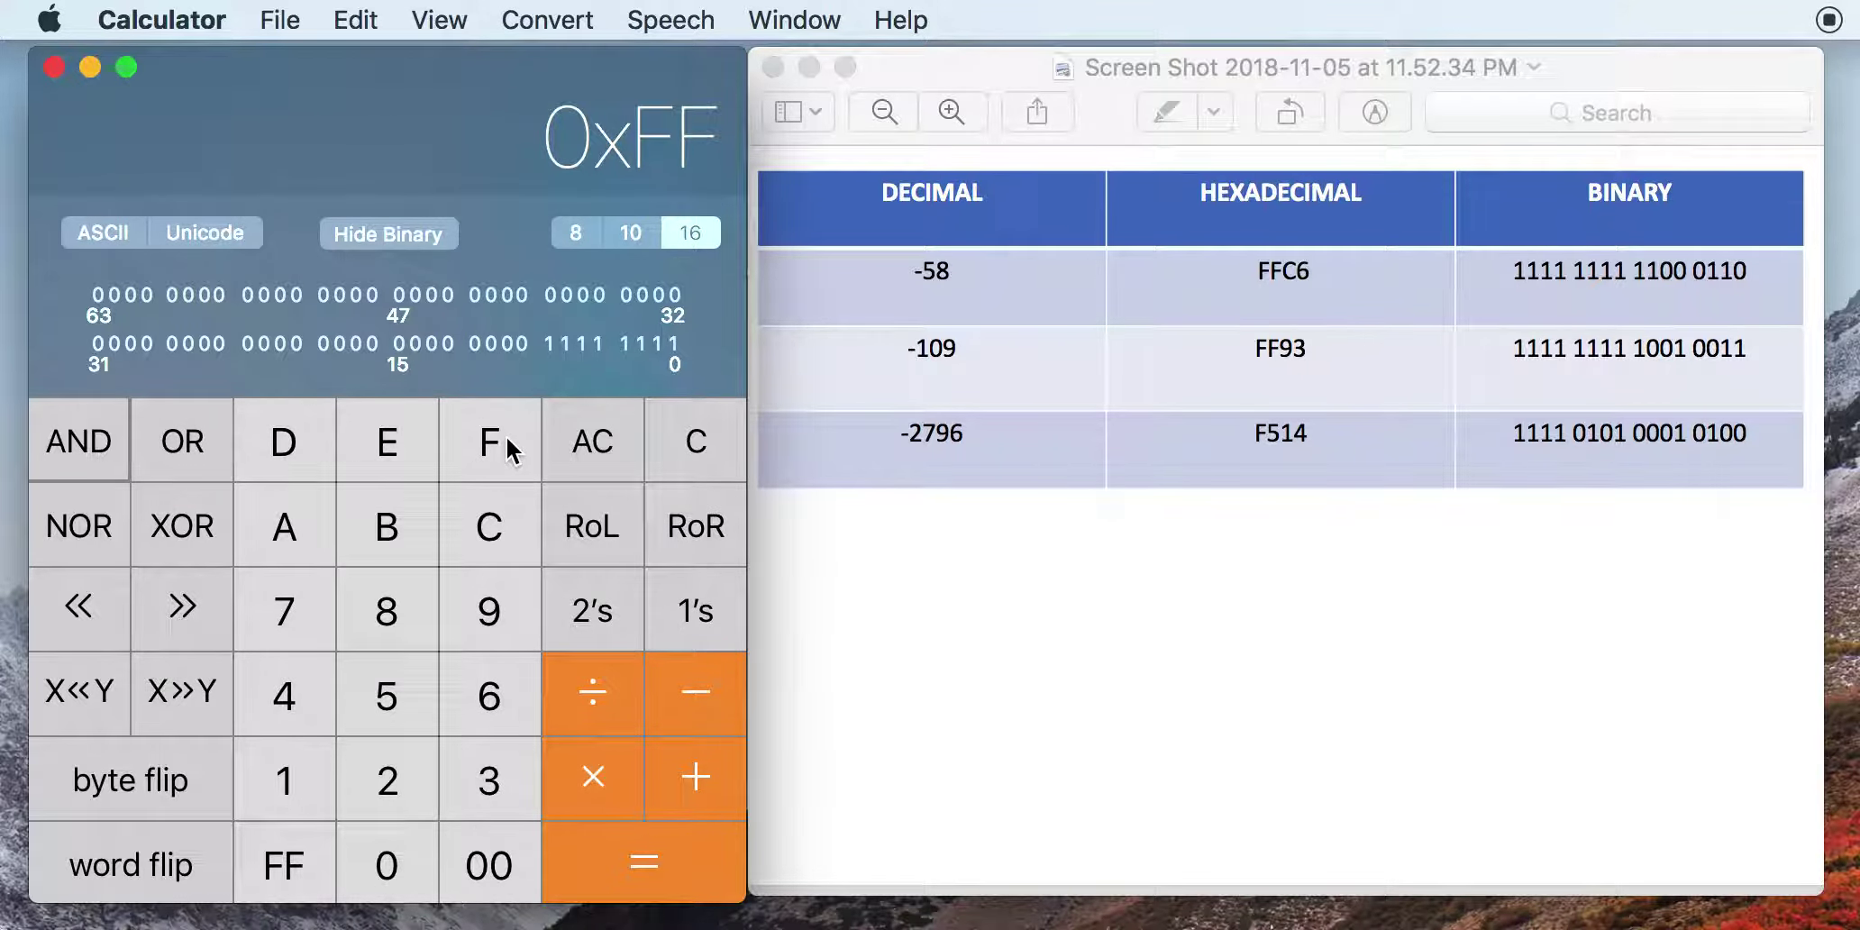
left_click(506, 436)
left_click(505, 436)
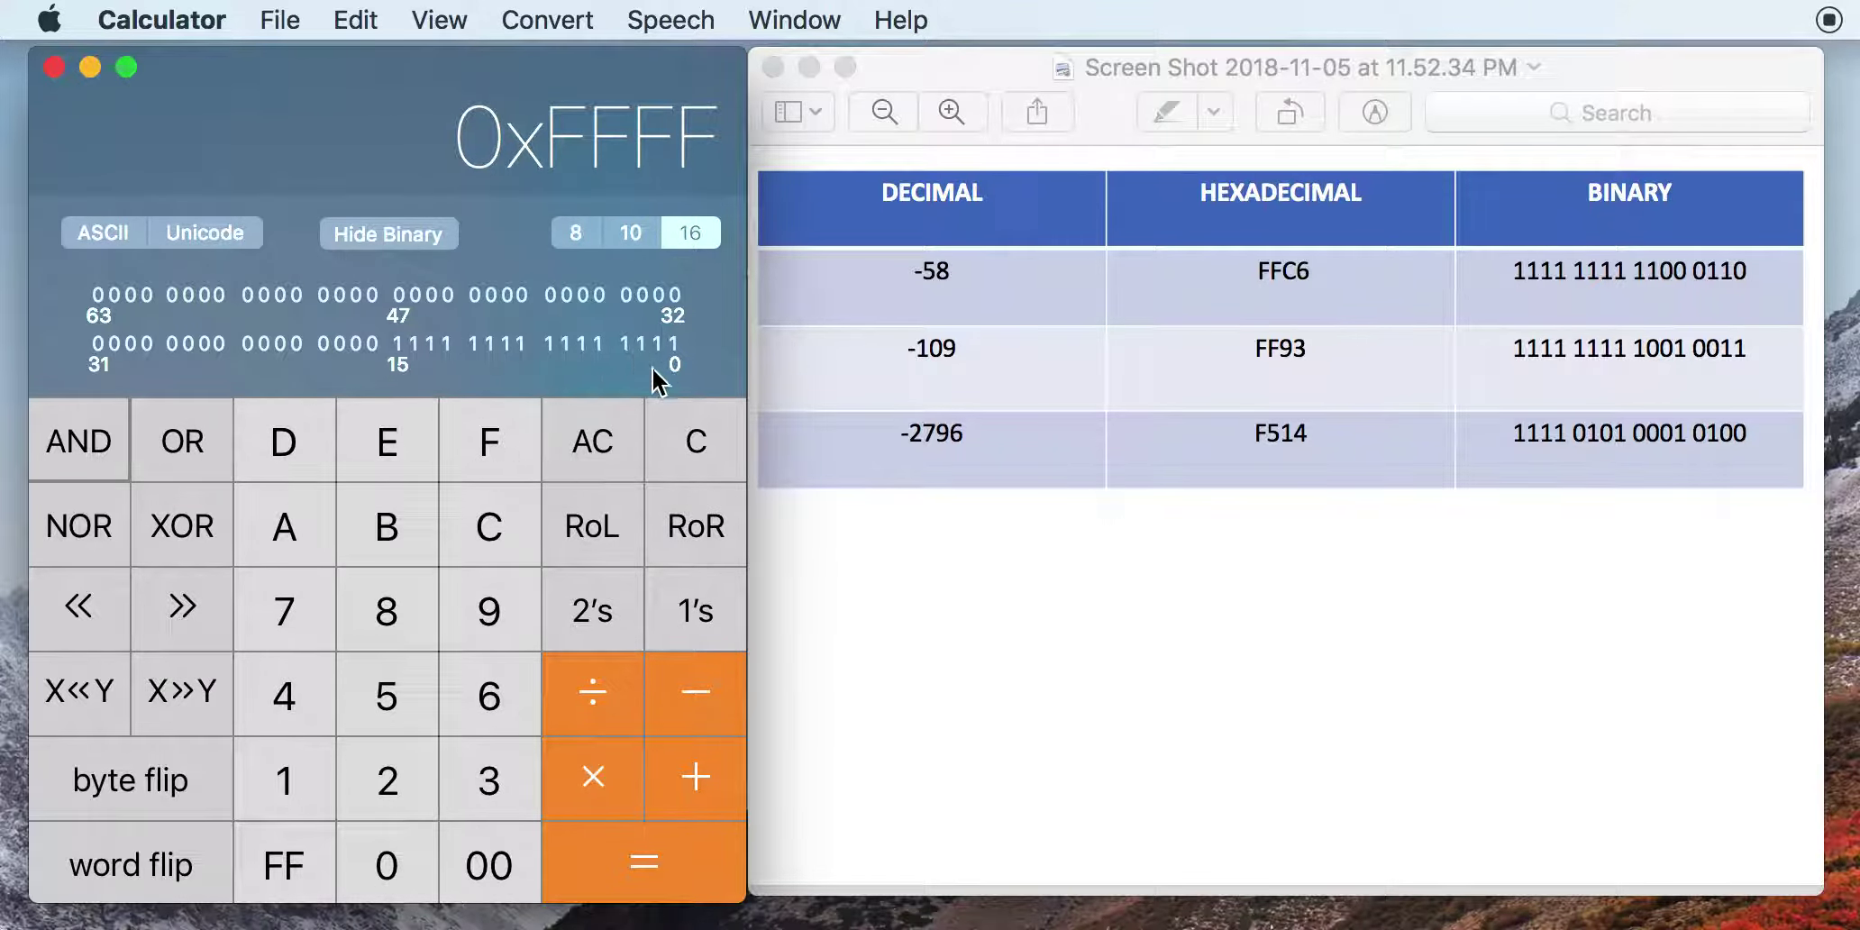
left_click(656, 828)
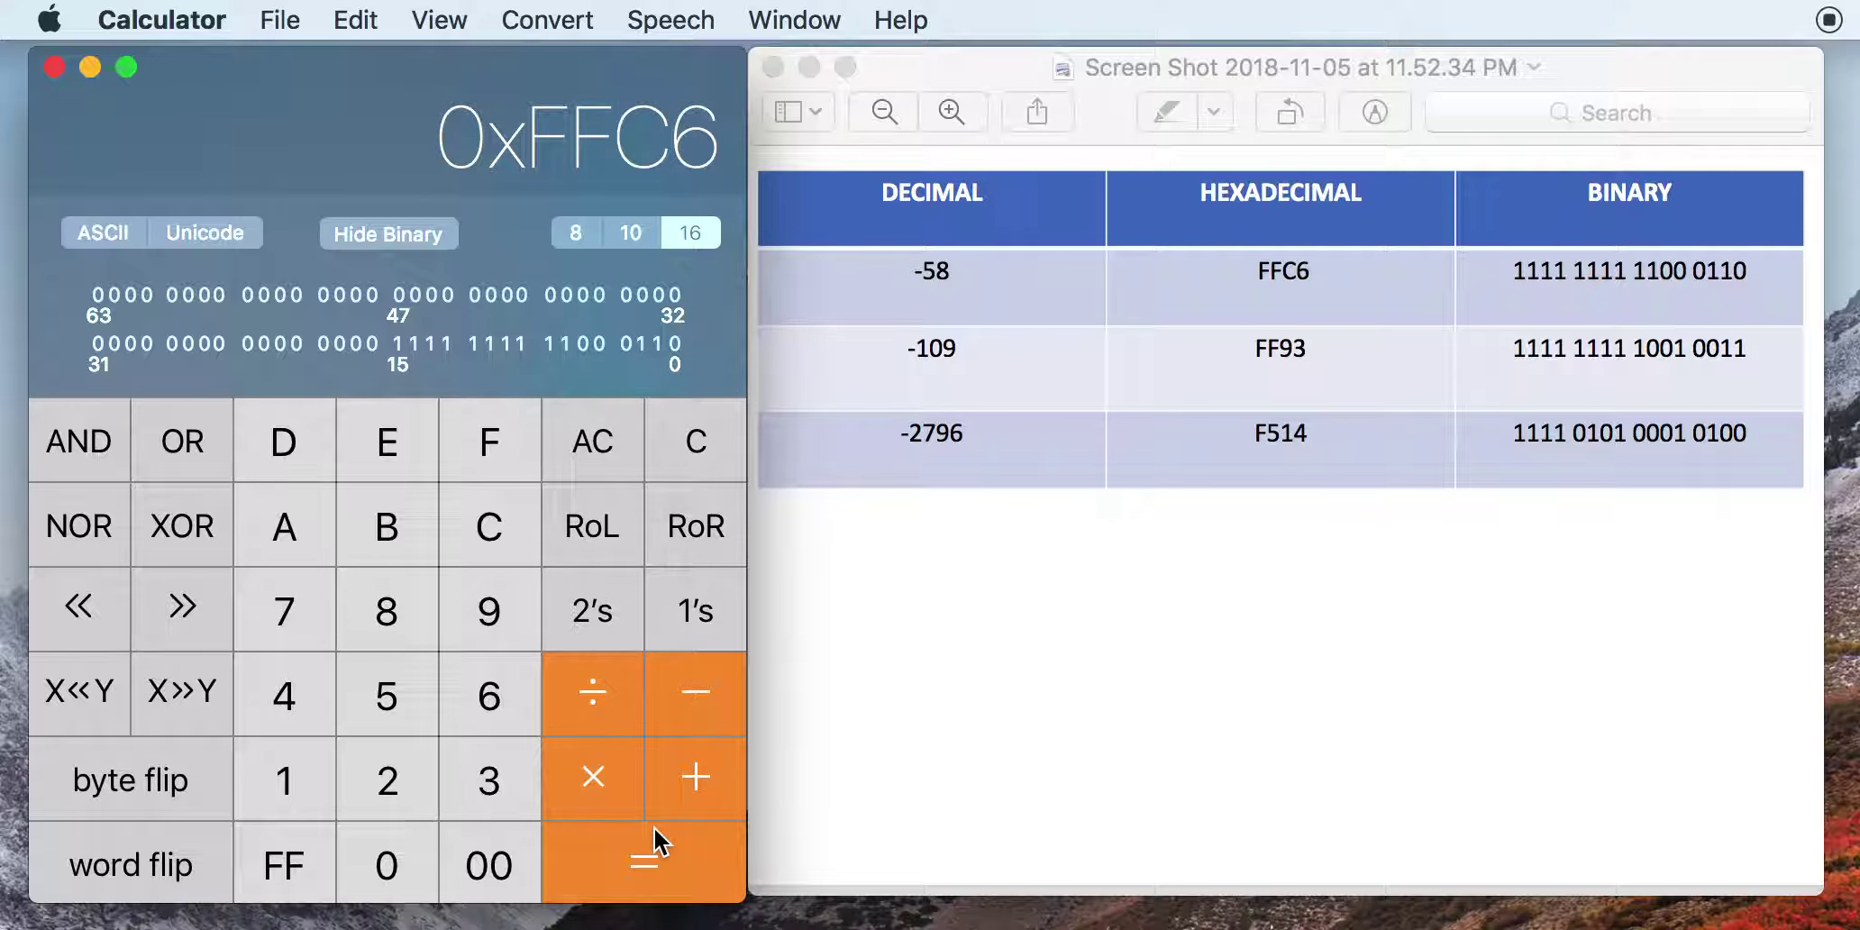
left_click(701, 460)
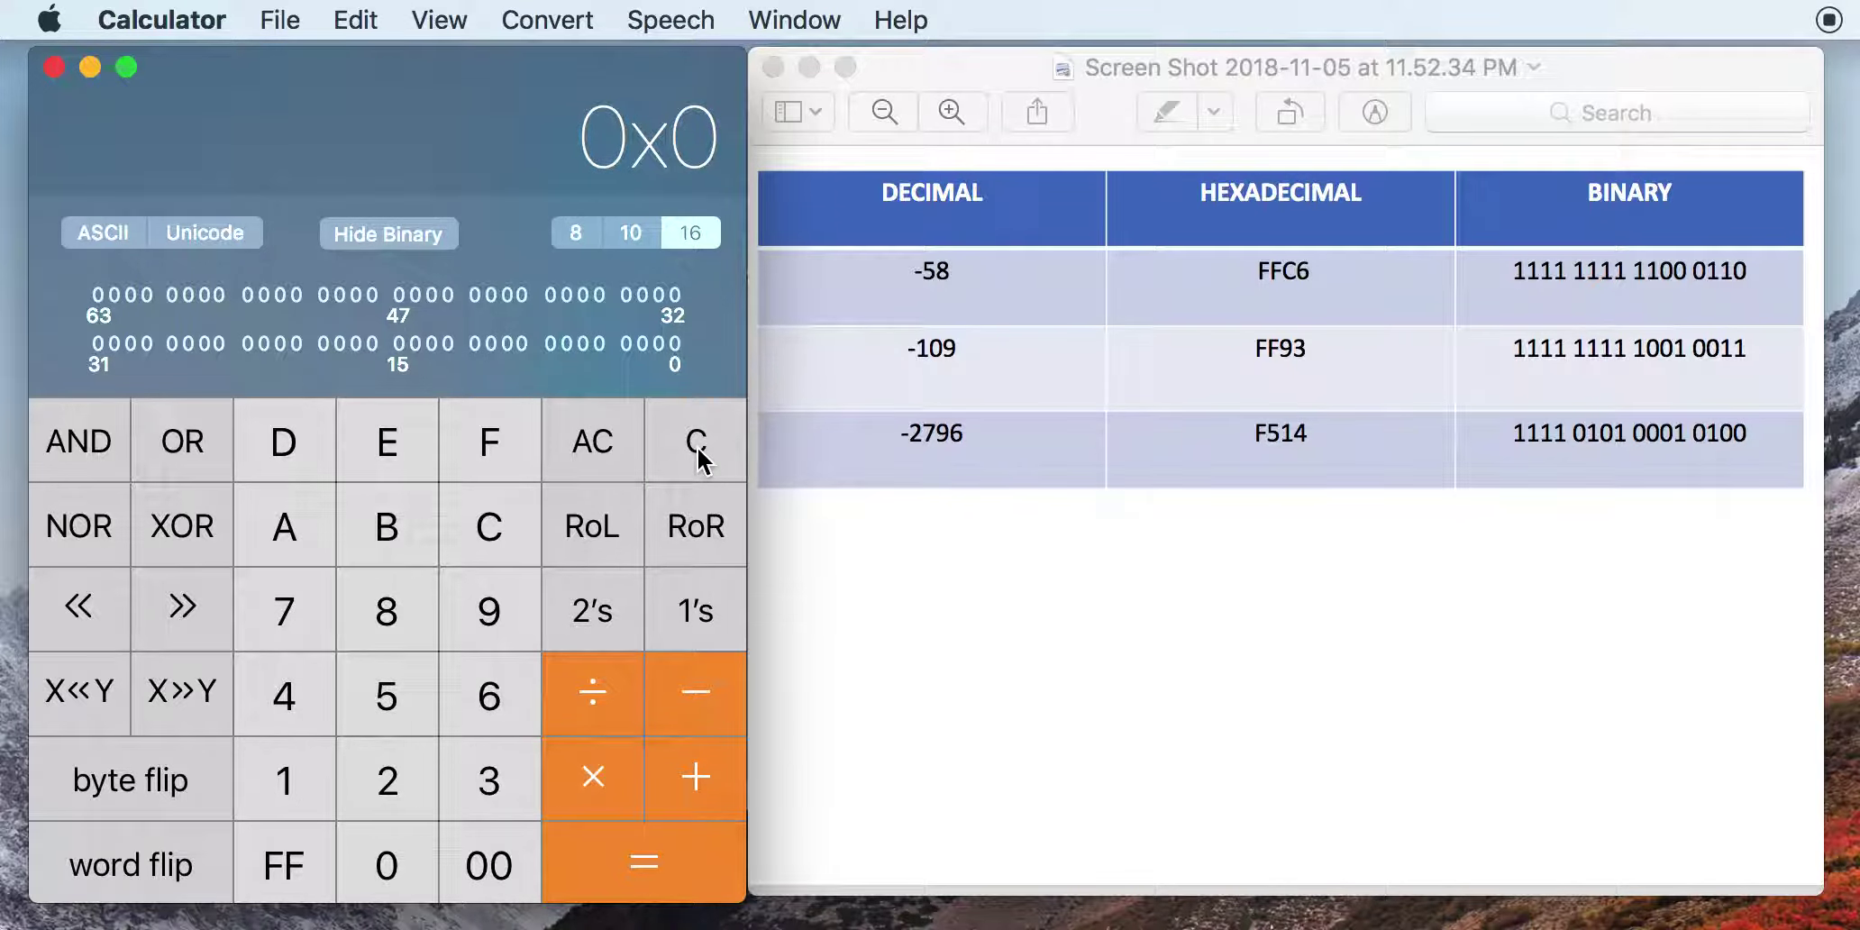
- In decimal, enter 58 and evaluate, then clear the stray 65420 result
left_click(630, 234)
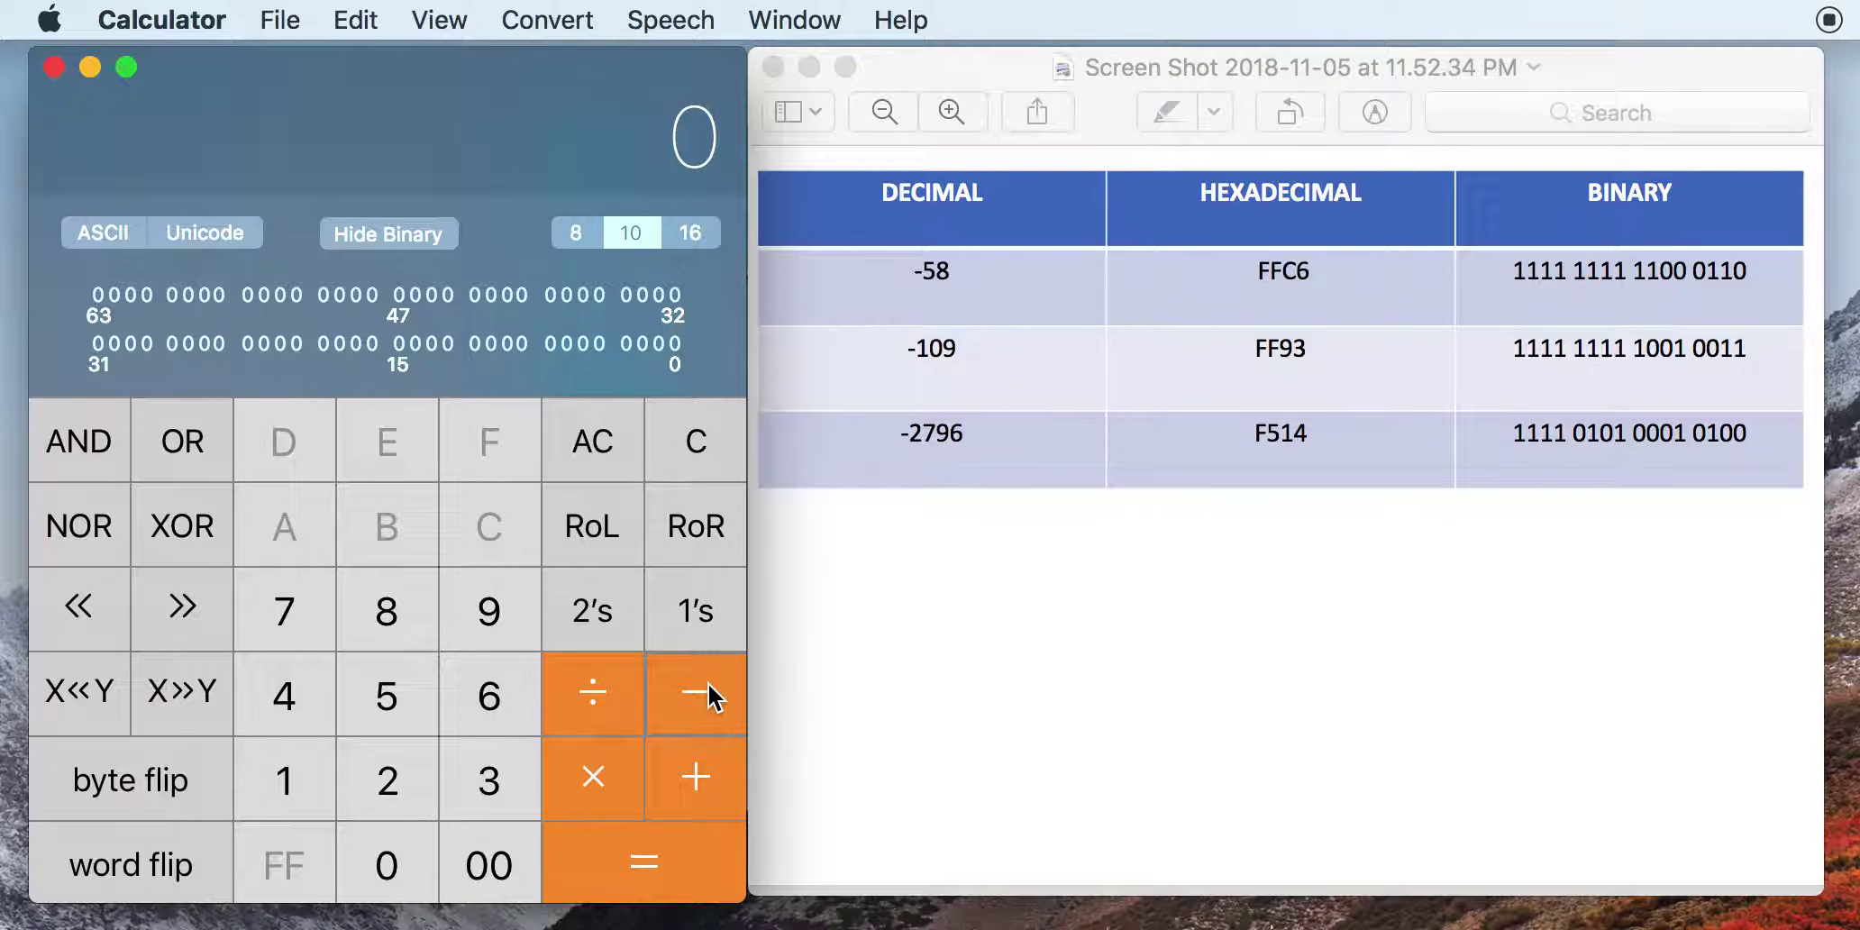
left_click(365, 664)
left_click(374, 619)
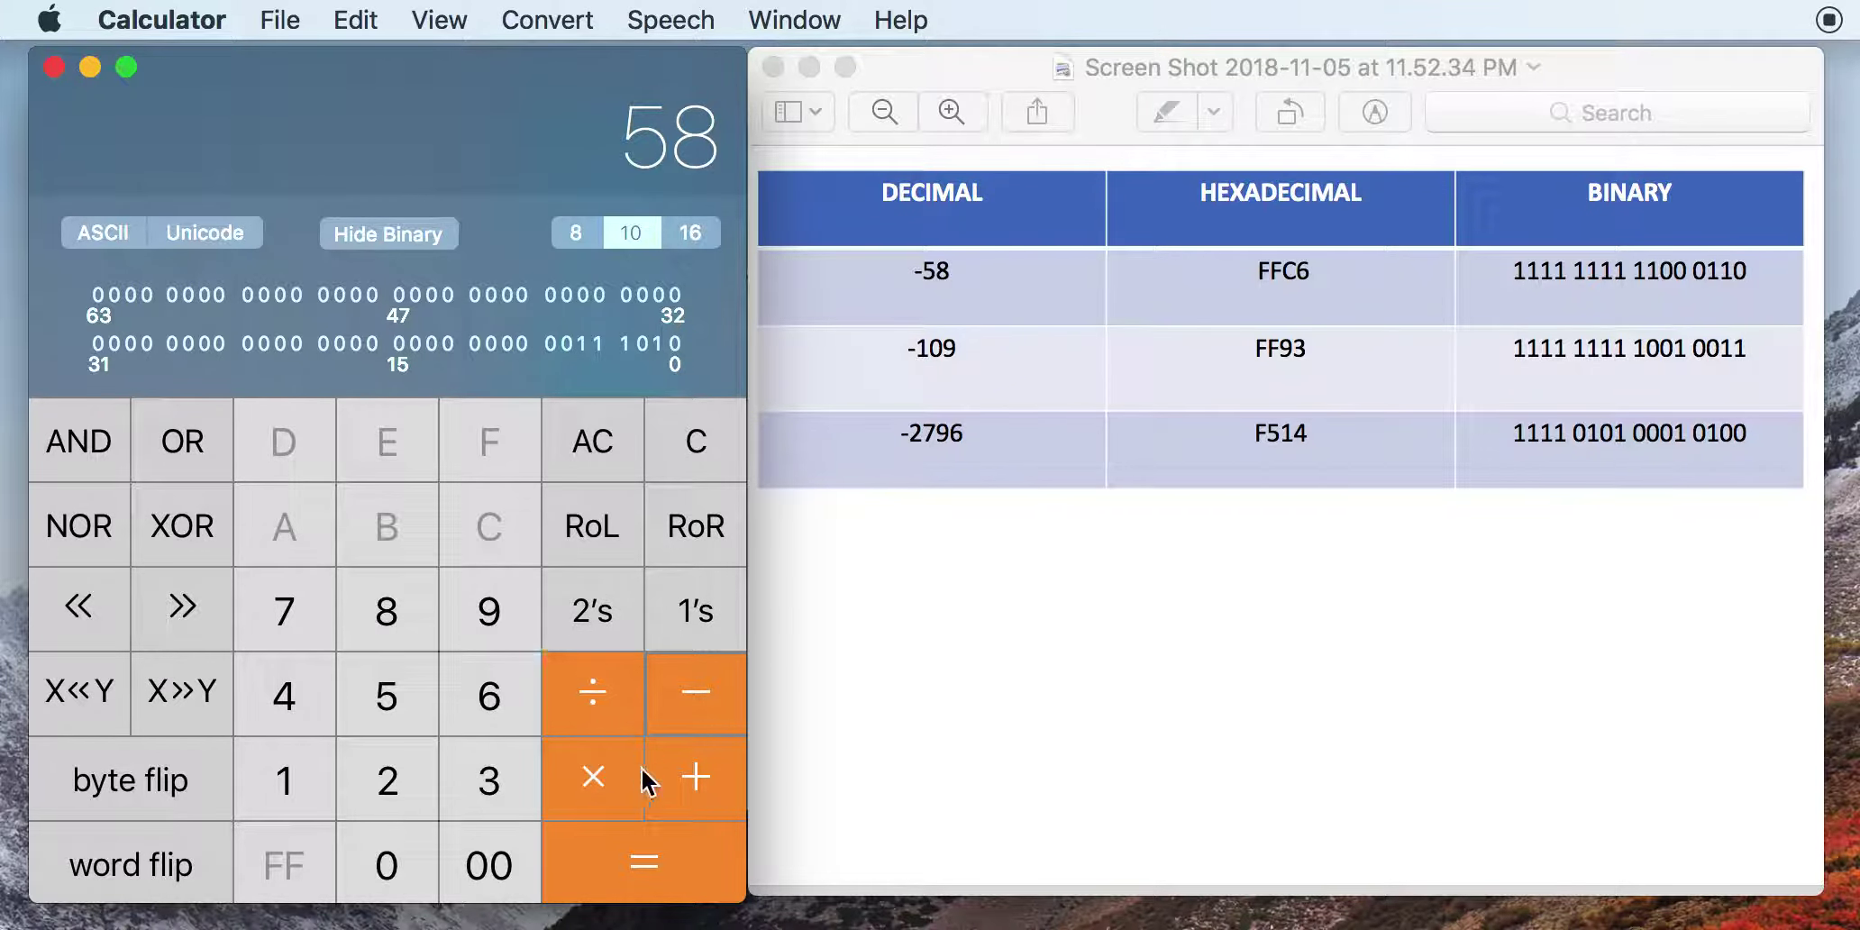
left_click(658, 854)
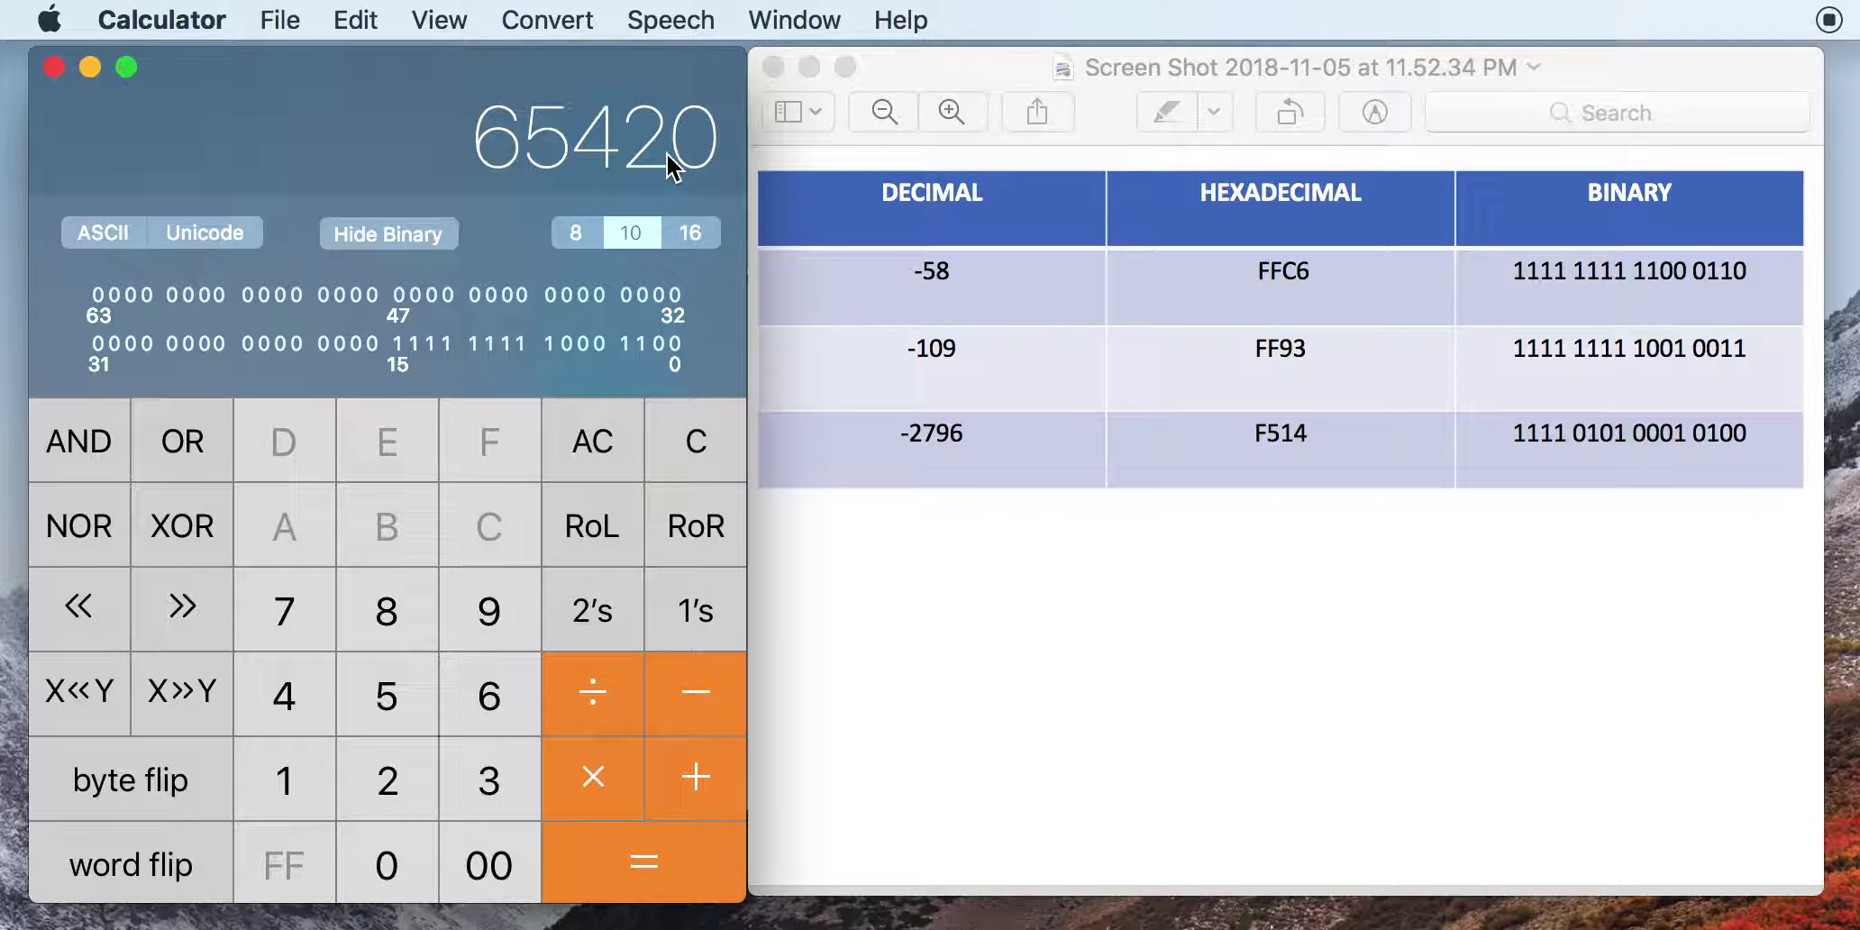
left_click(689, 450)
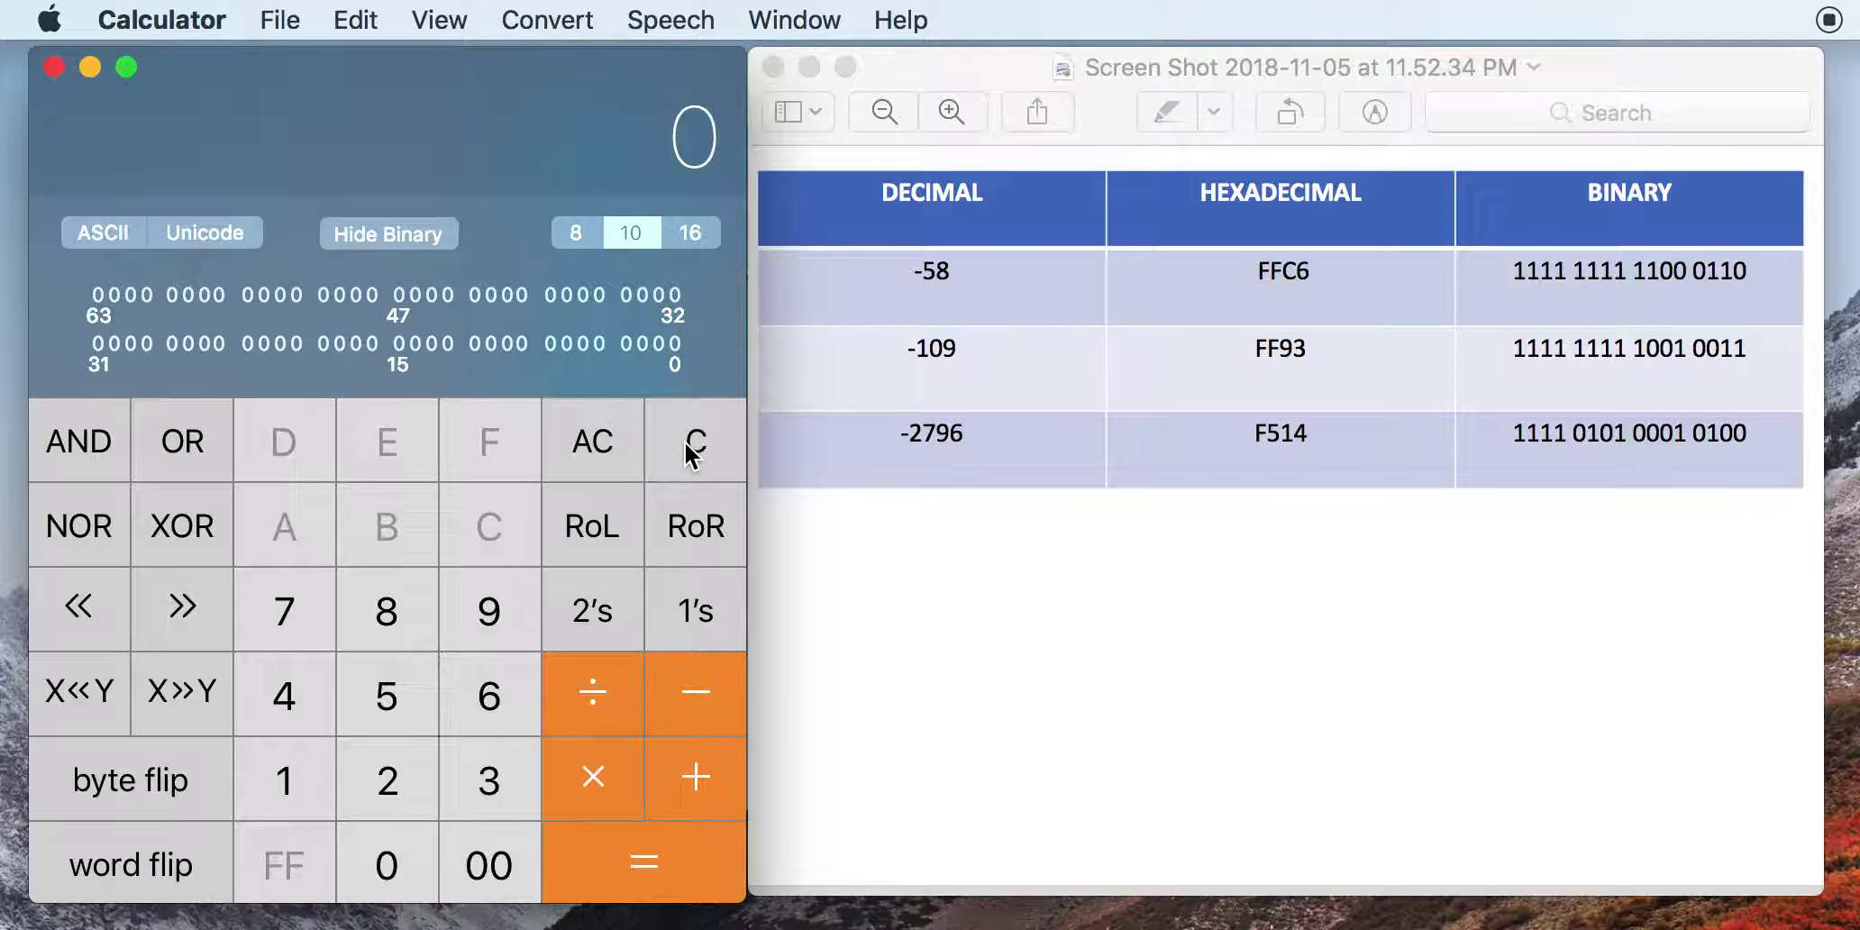
- Take the two's complement of 58, mask it with 0xFF to get 0xC6, then clear
left_click(385, 701)
left_click(391, 613)
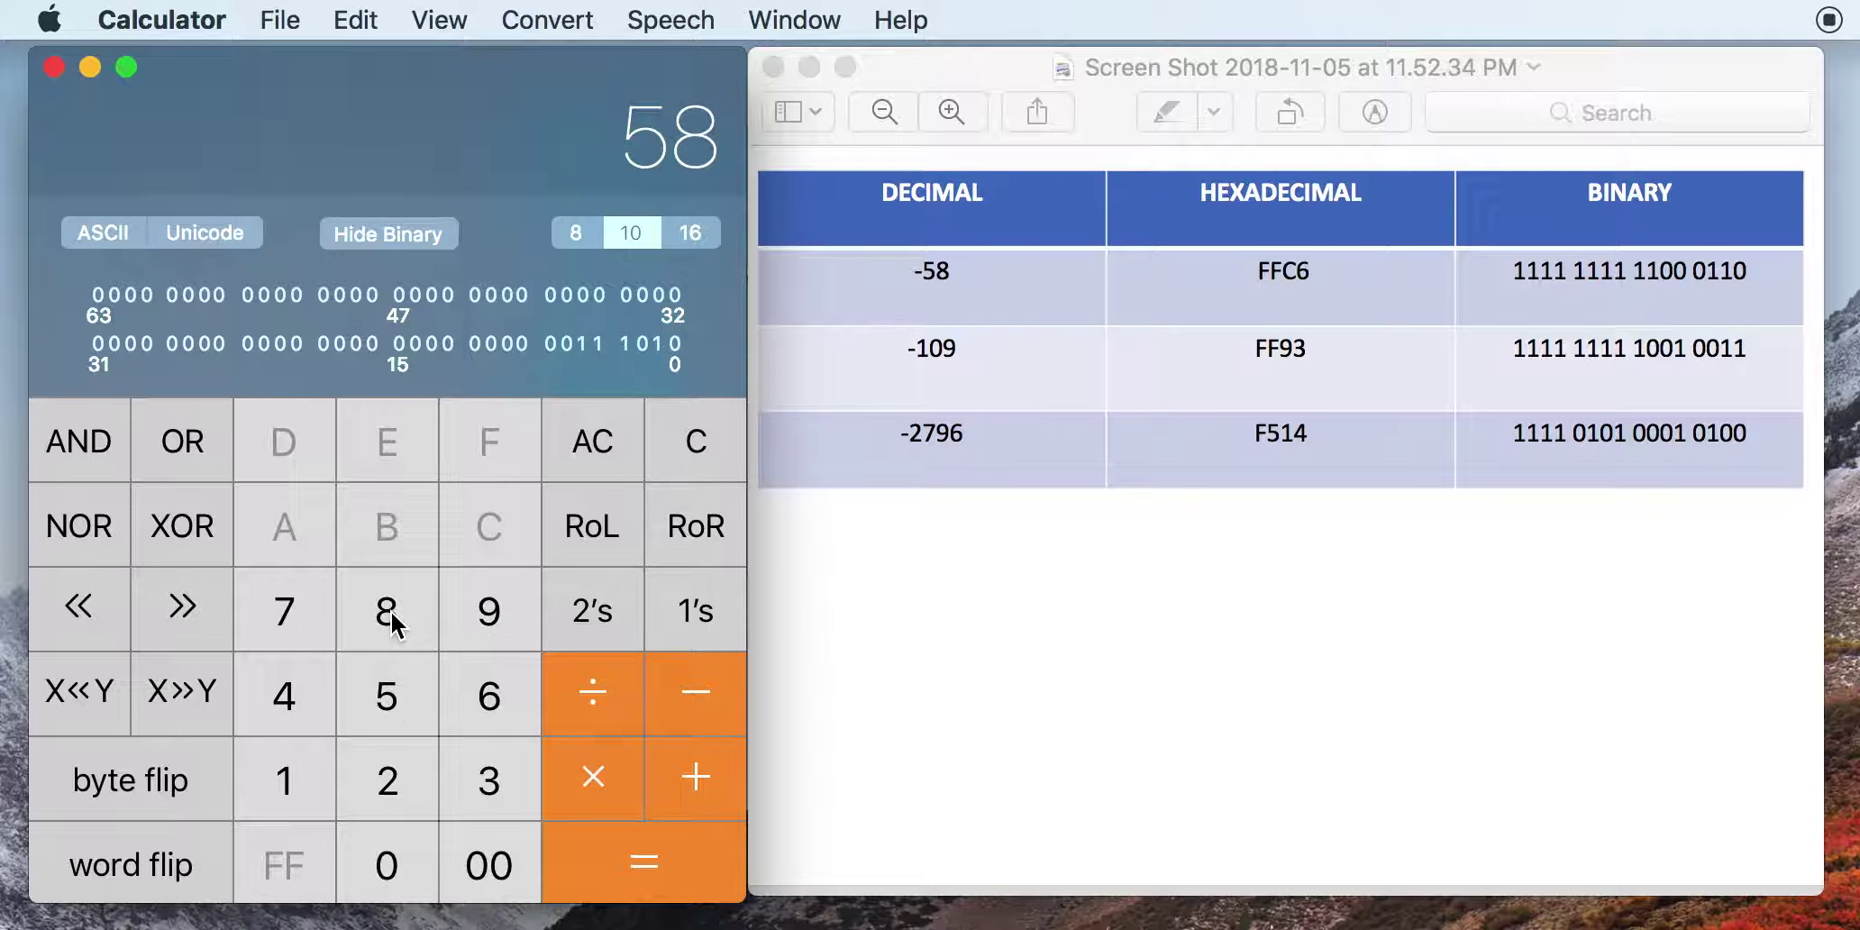
left_click(598, 599)
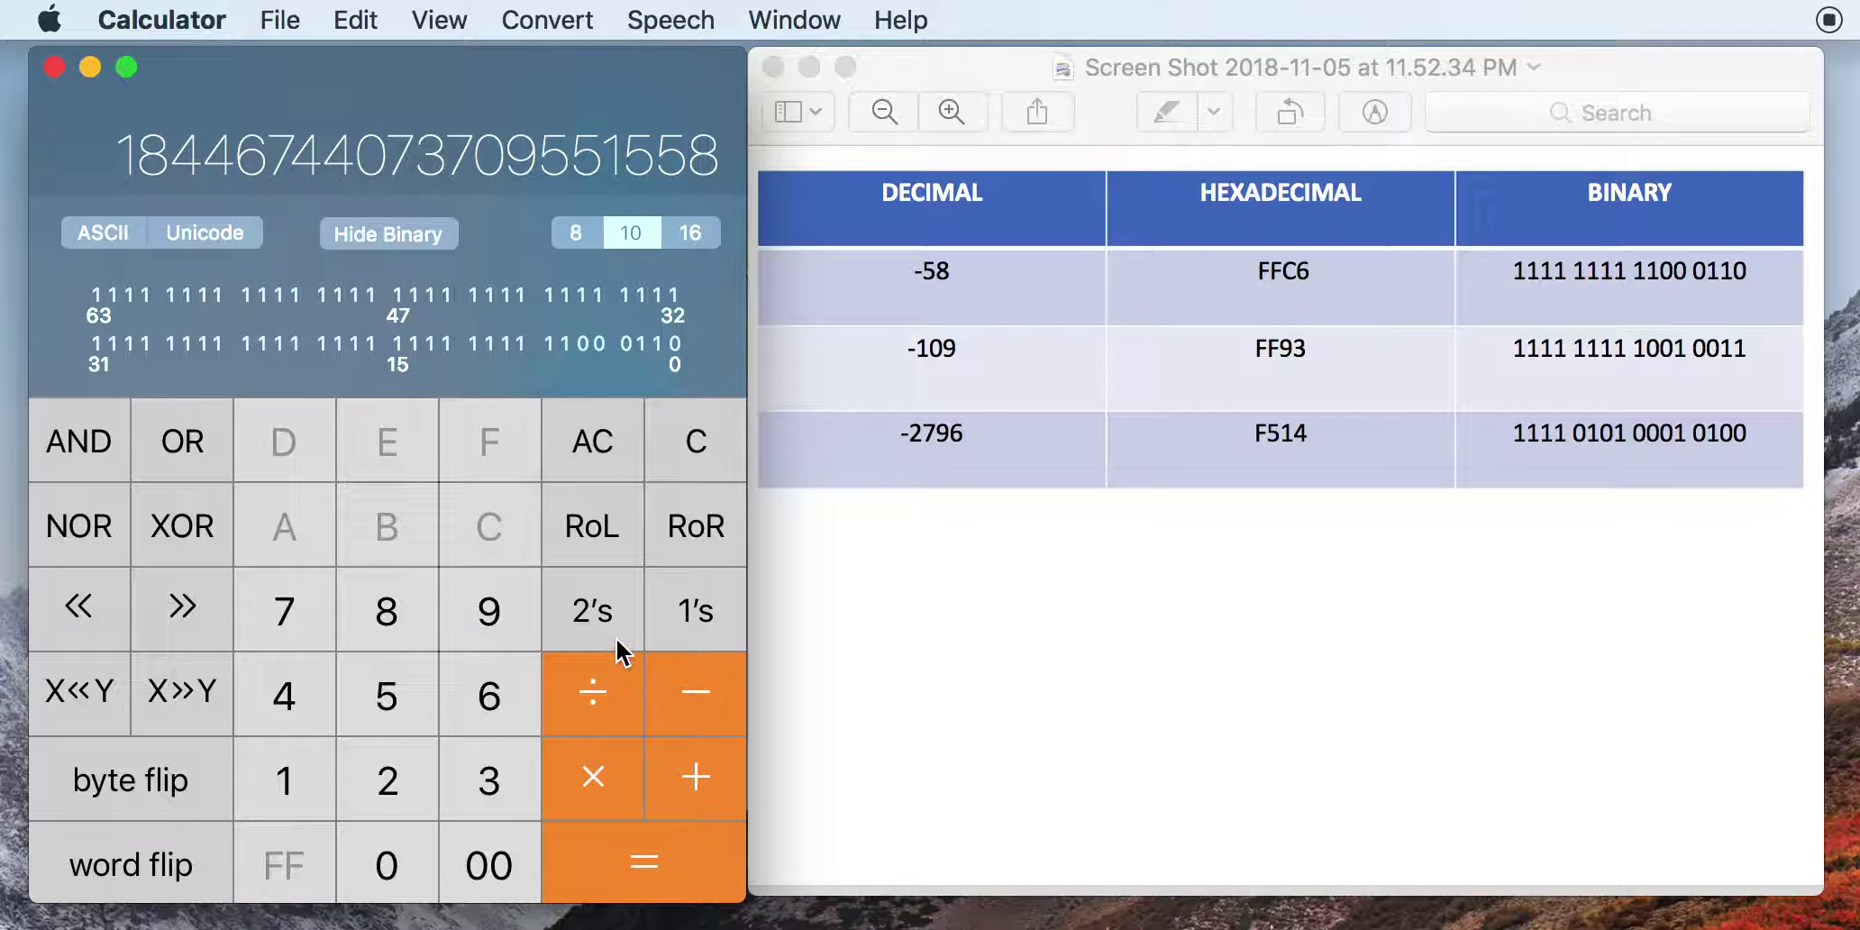
left_click(690, 232)
left_click(79, 441)
left_click(284, 865)
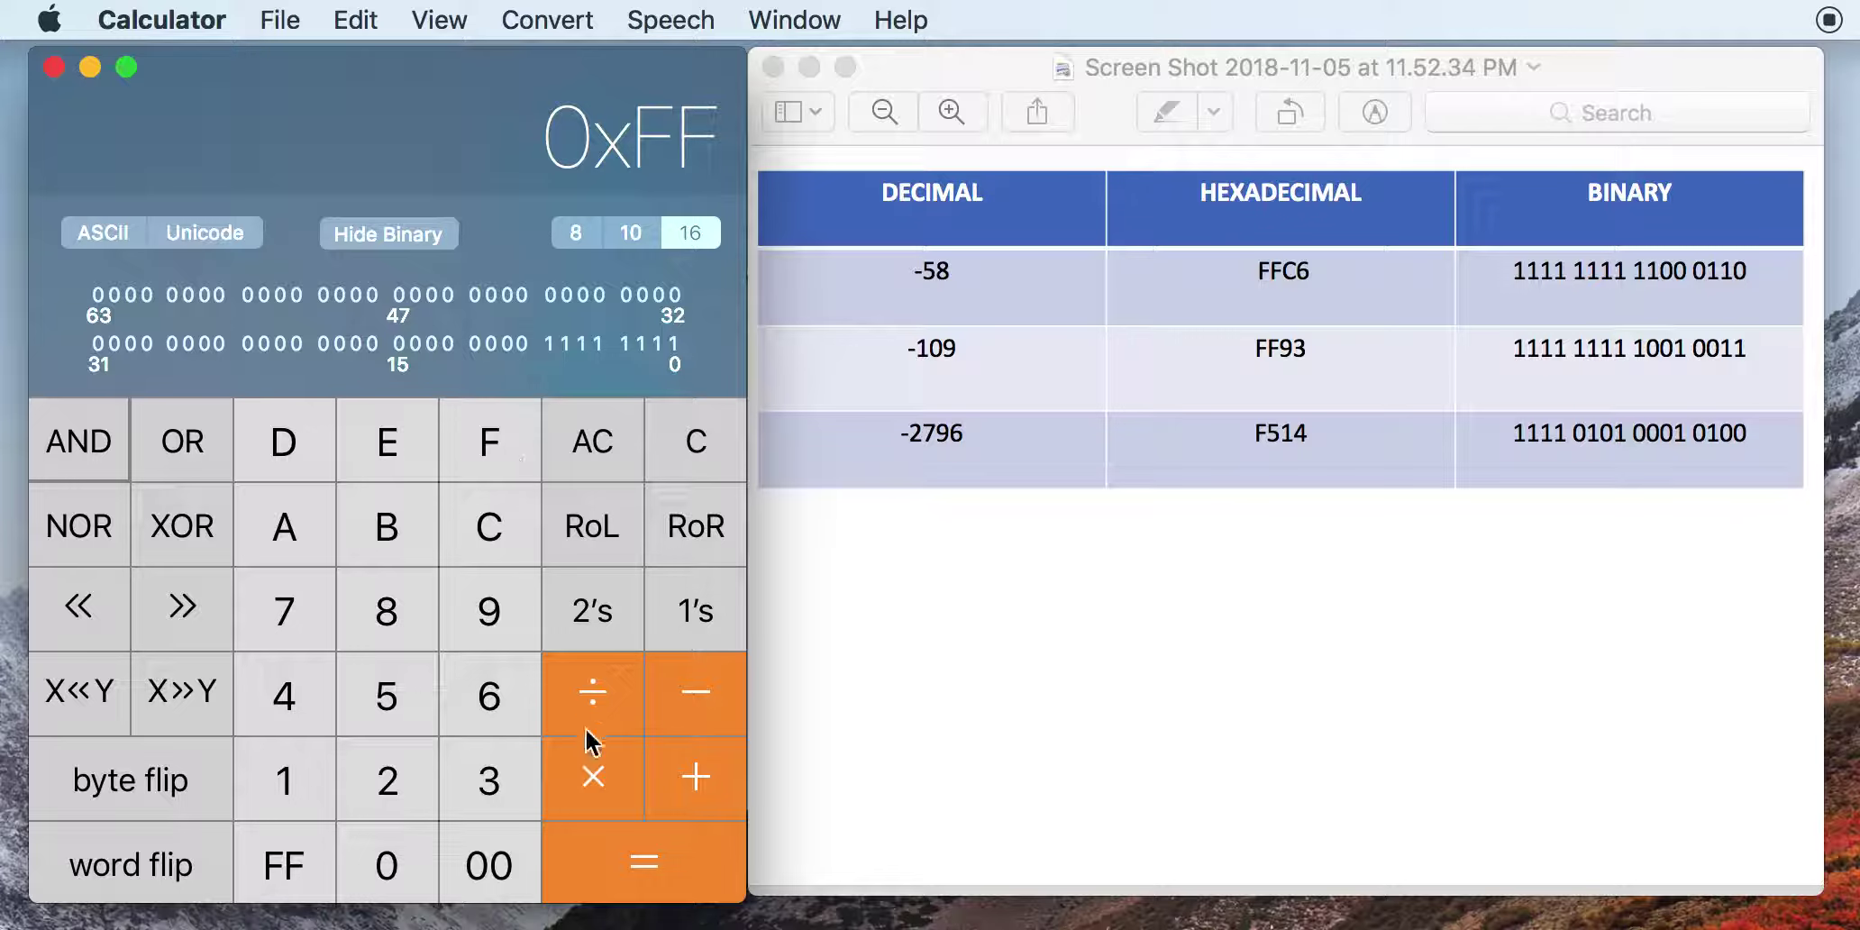
left_click(650, 853)
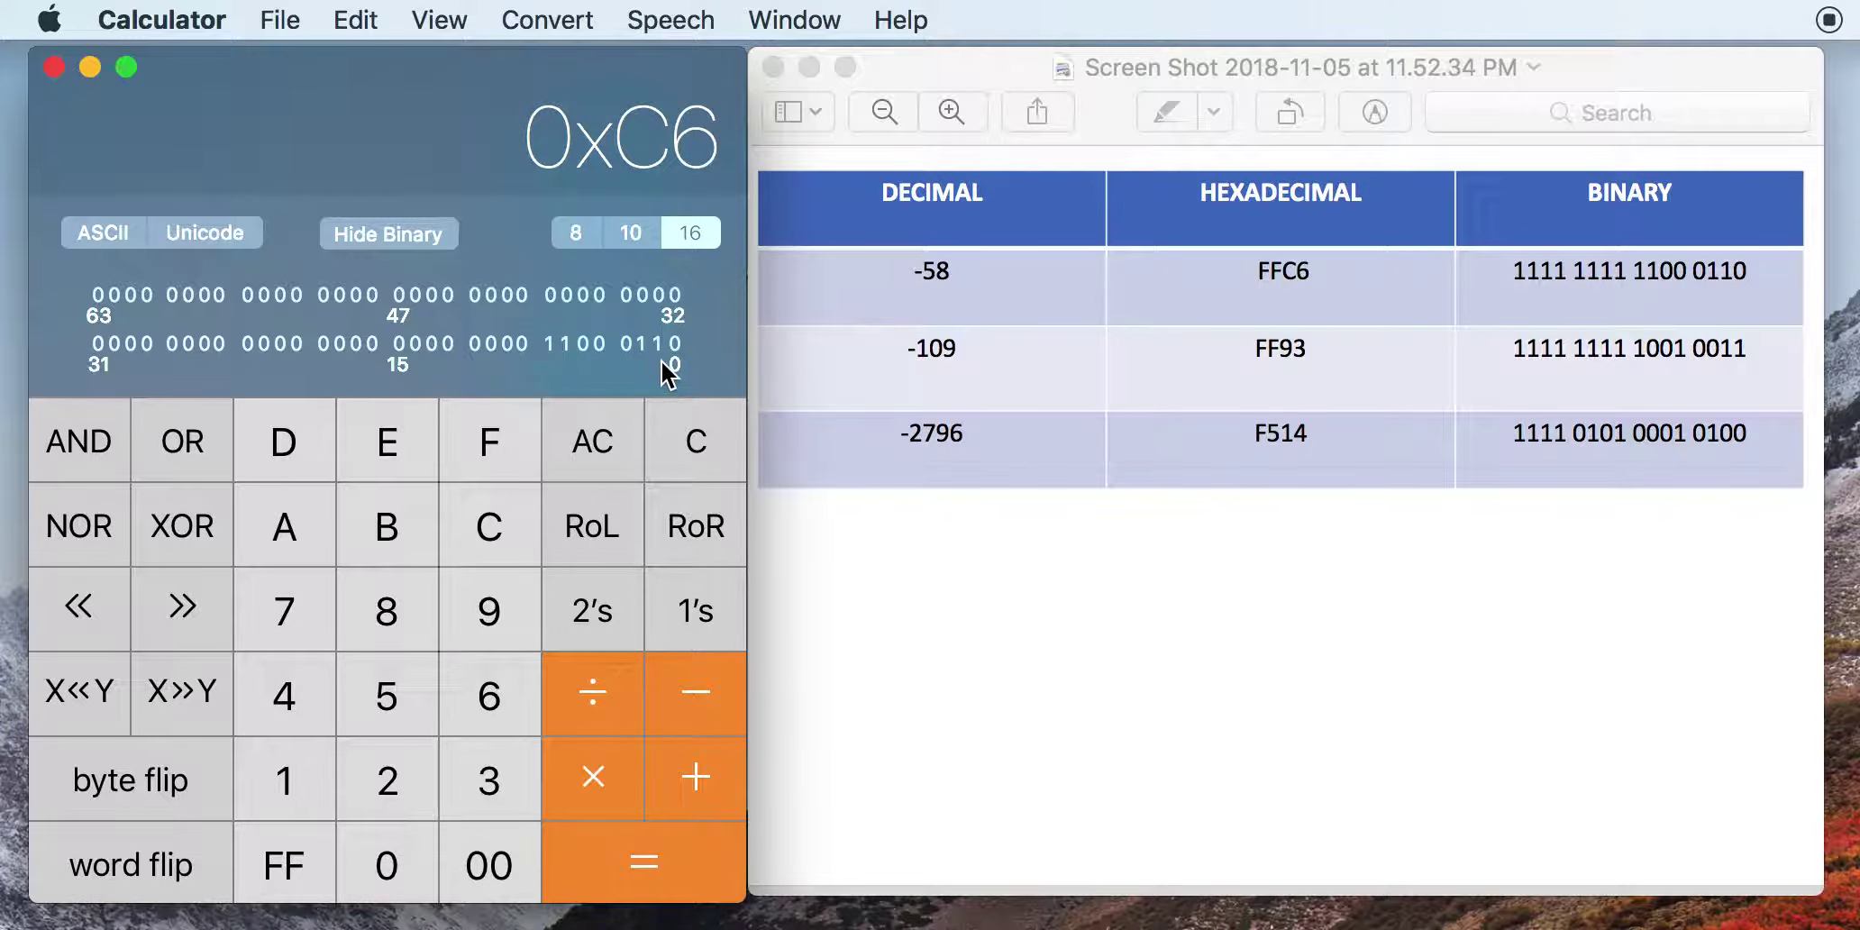
left_click(679, 430)
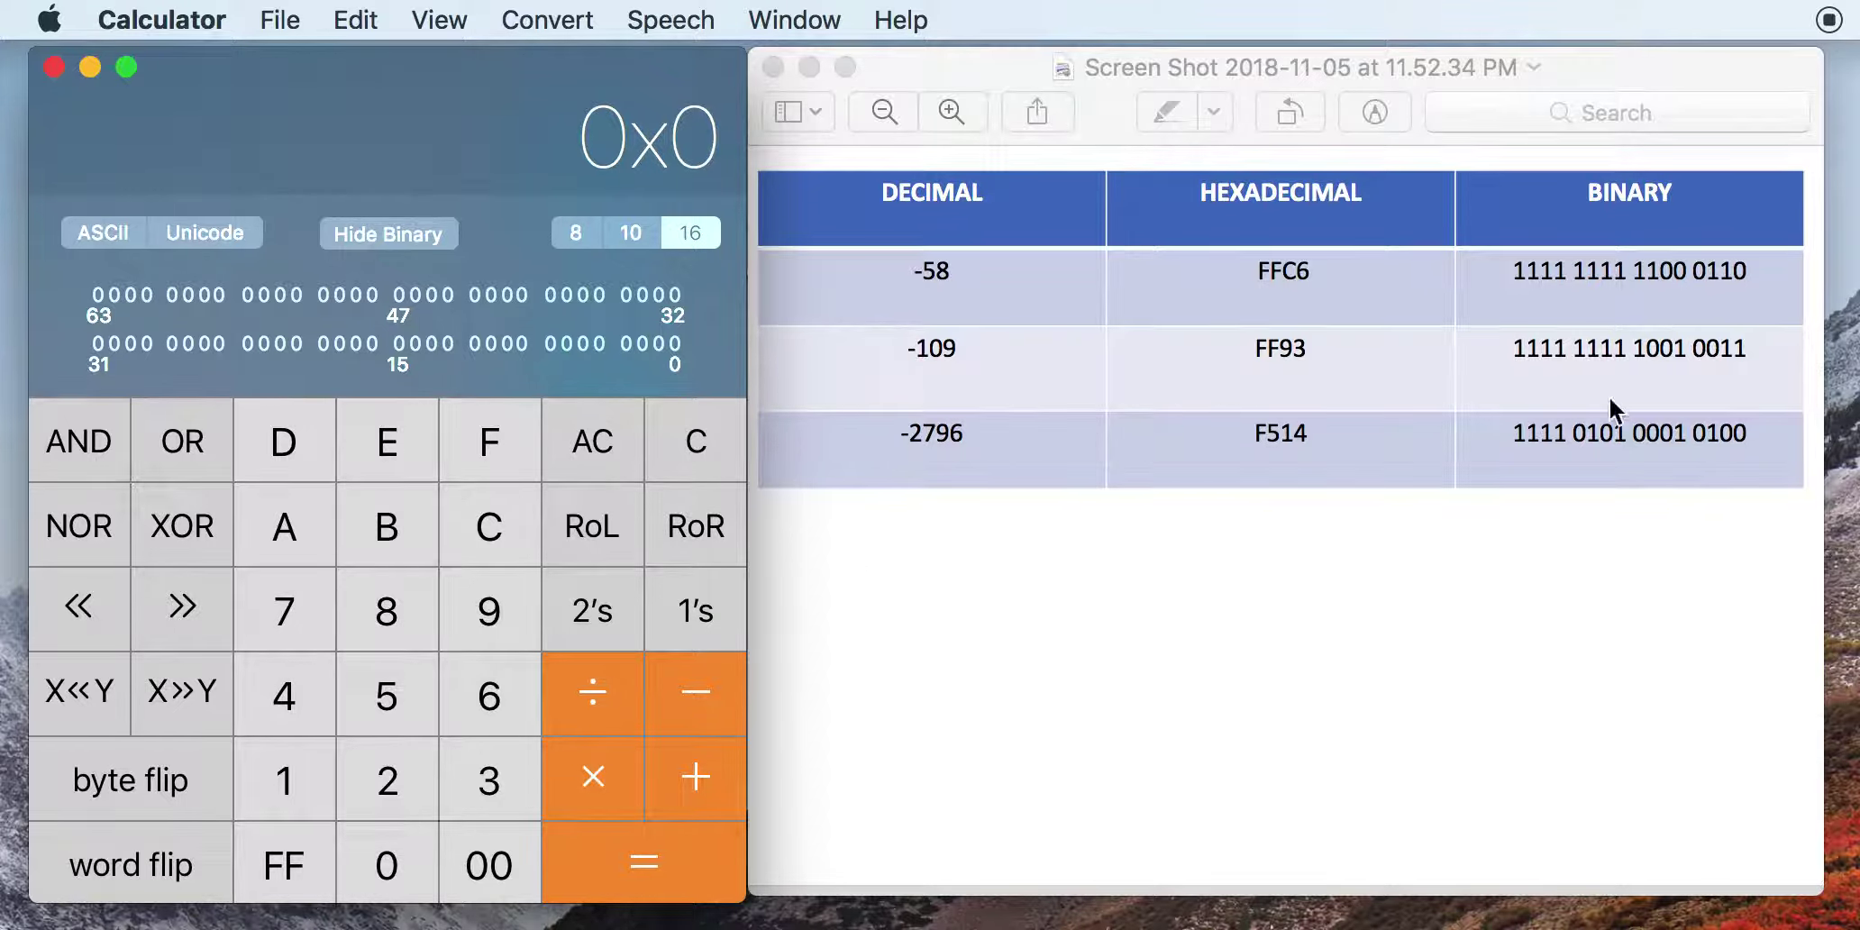
- Set bits 15, 14, 13, 12, 10 and 8 in the binary row, giving 0xF500
left_click(397, 343)
left_click(413, 344)
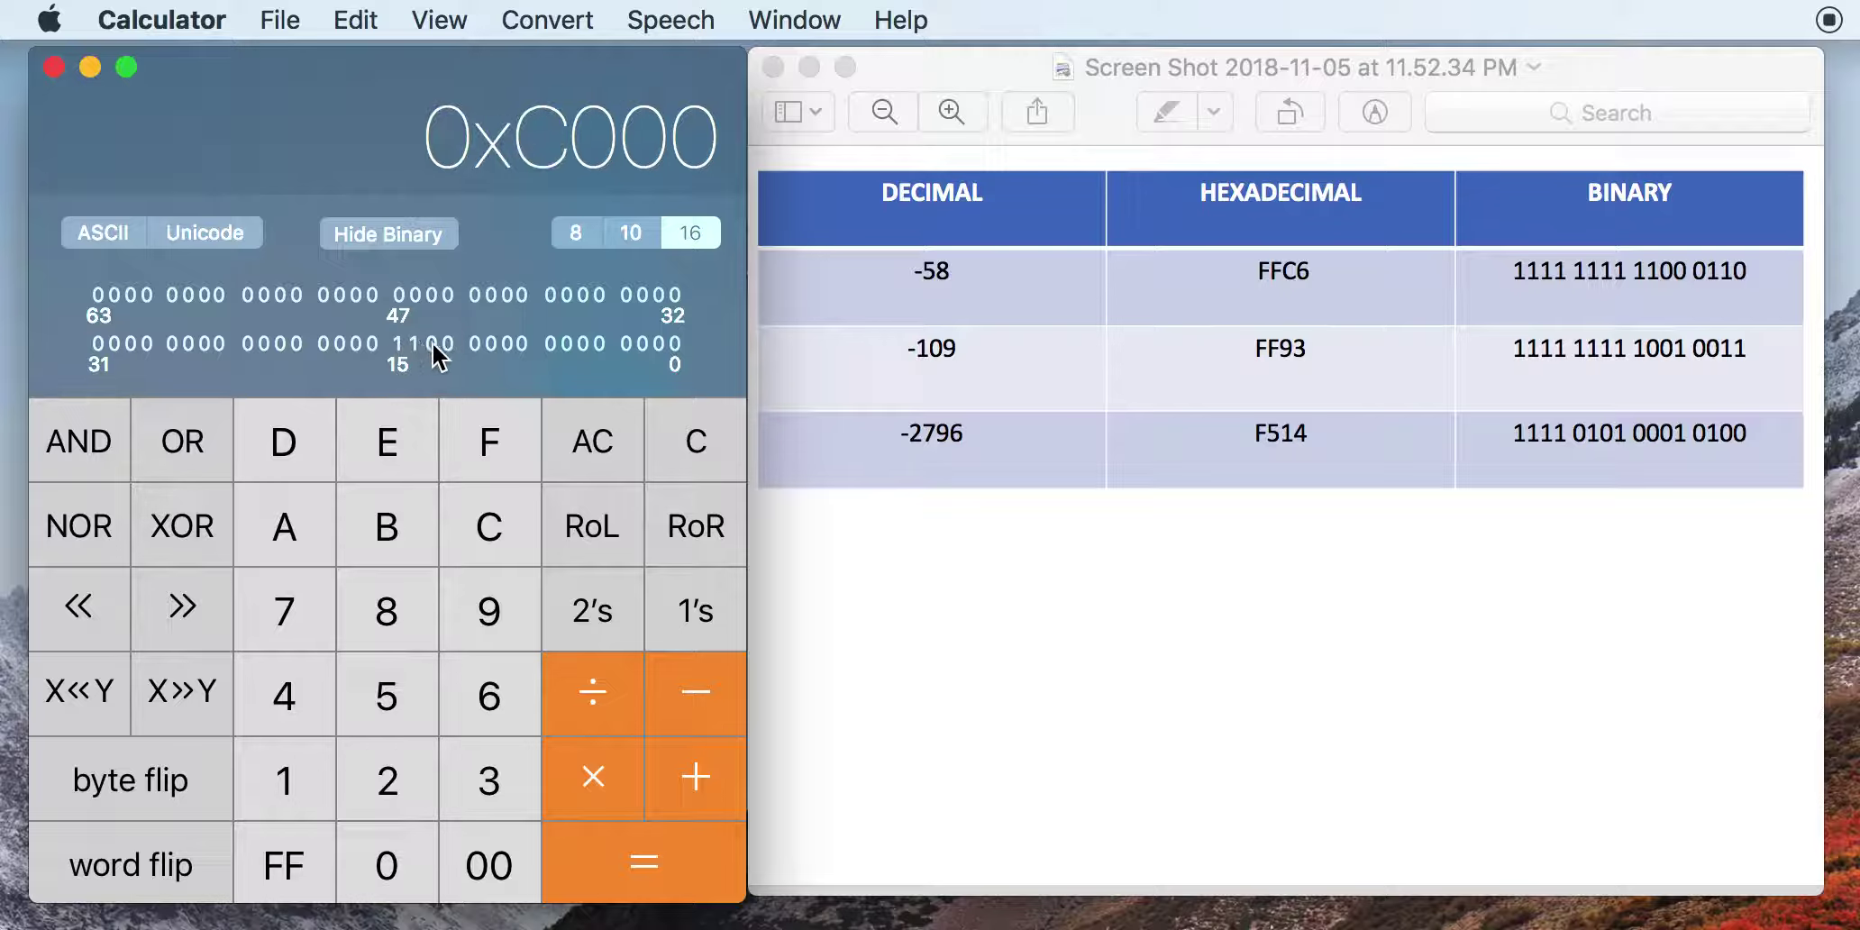
left_click(428, 343)
left_click(447, 343)
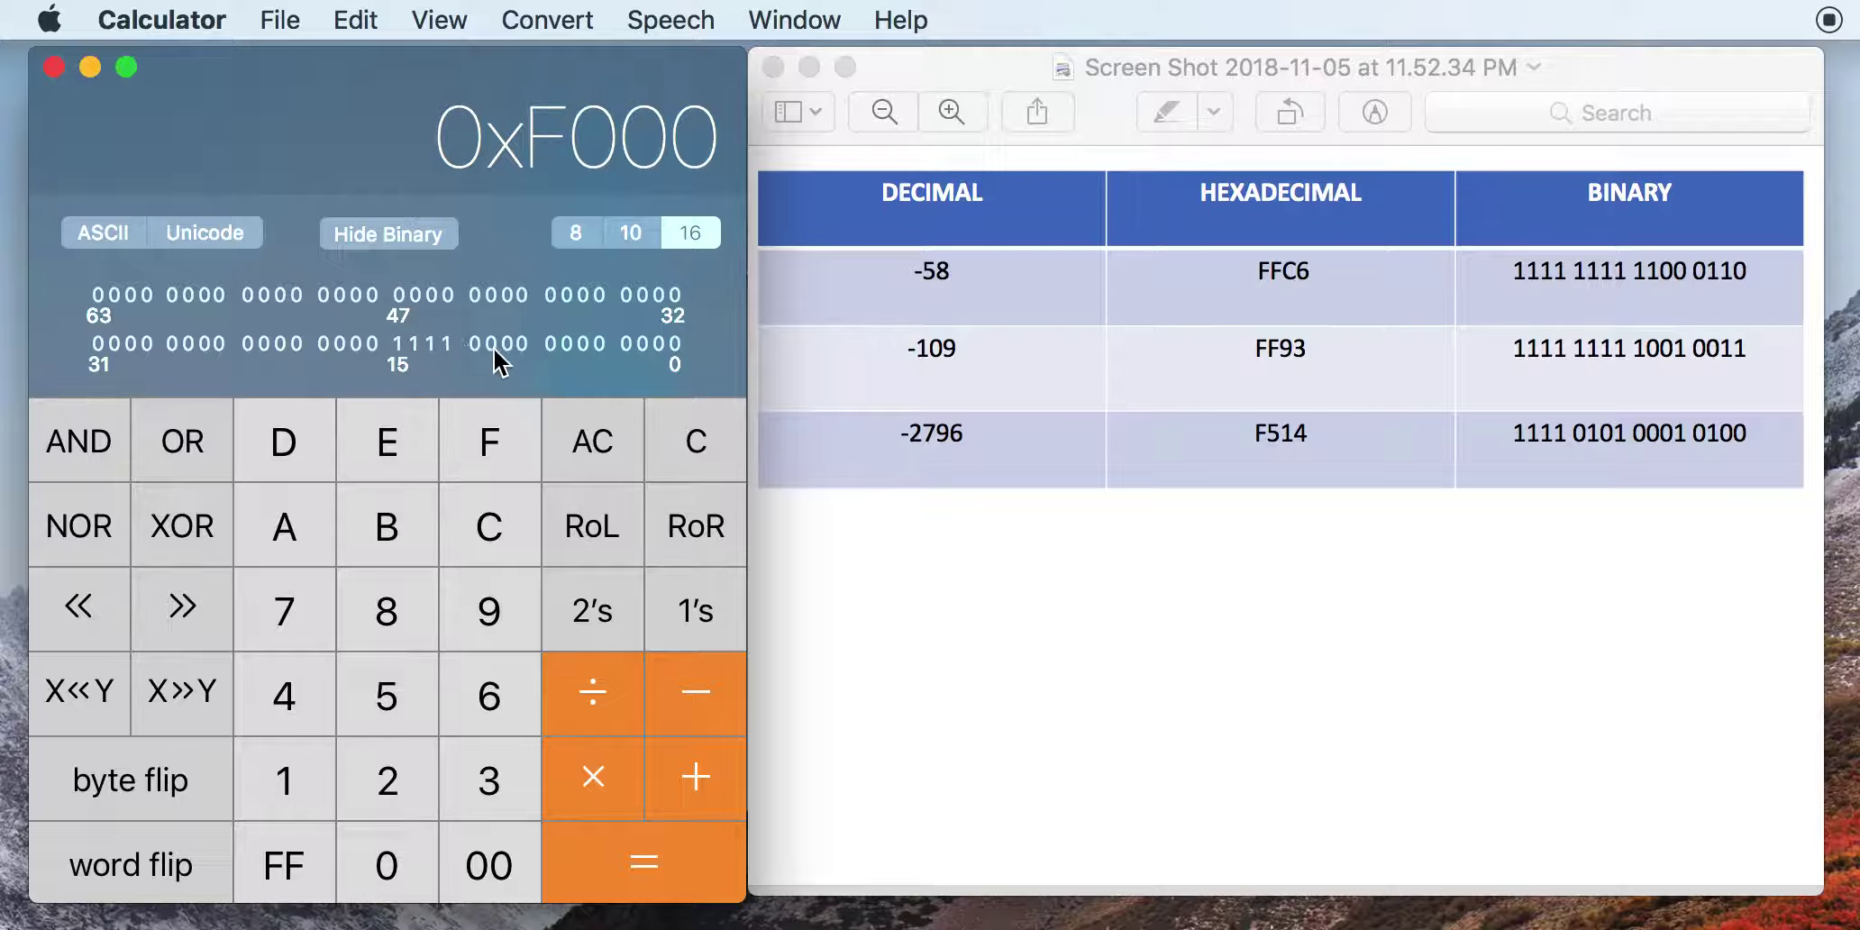
left_click(492, 345)
left_click(518, 345)
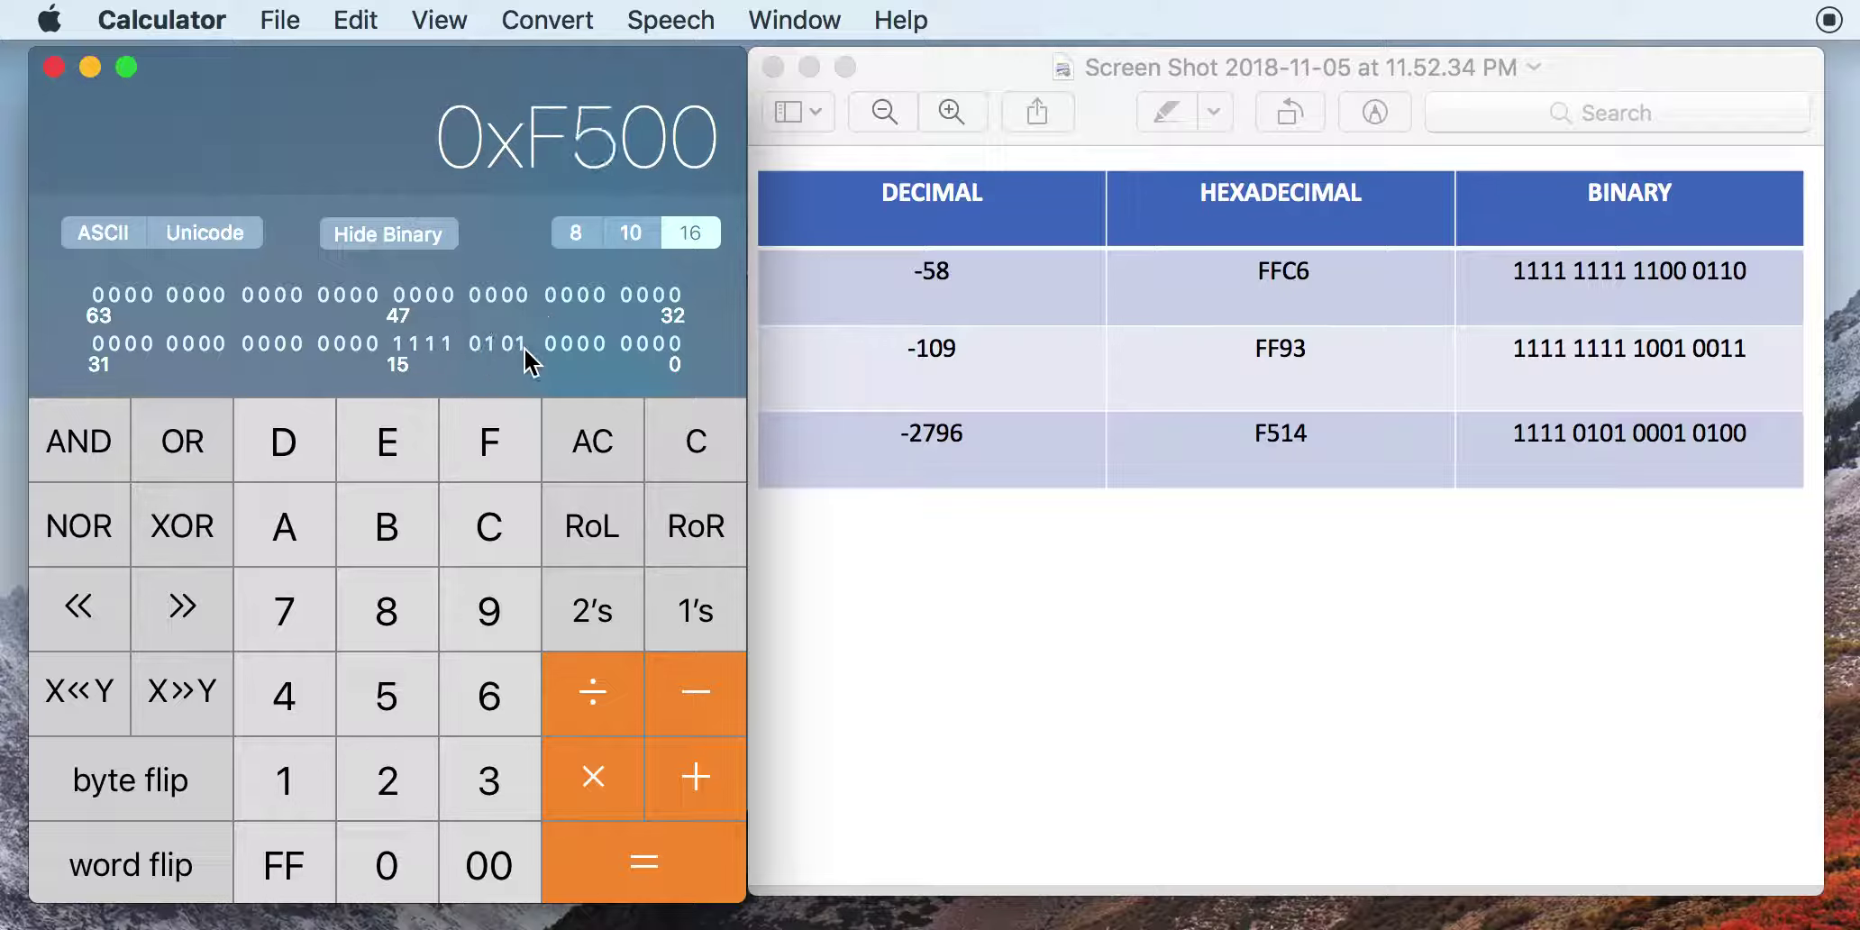
left_click(596, 343)
left_click(638, 344)
left_click(631, 233)
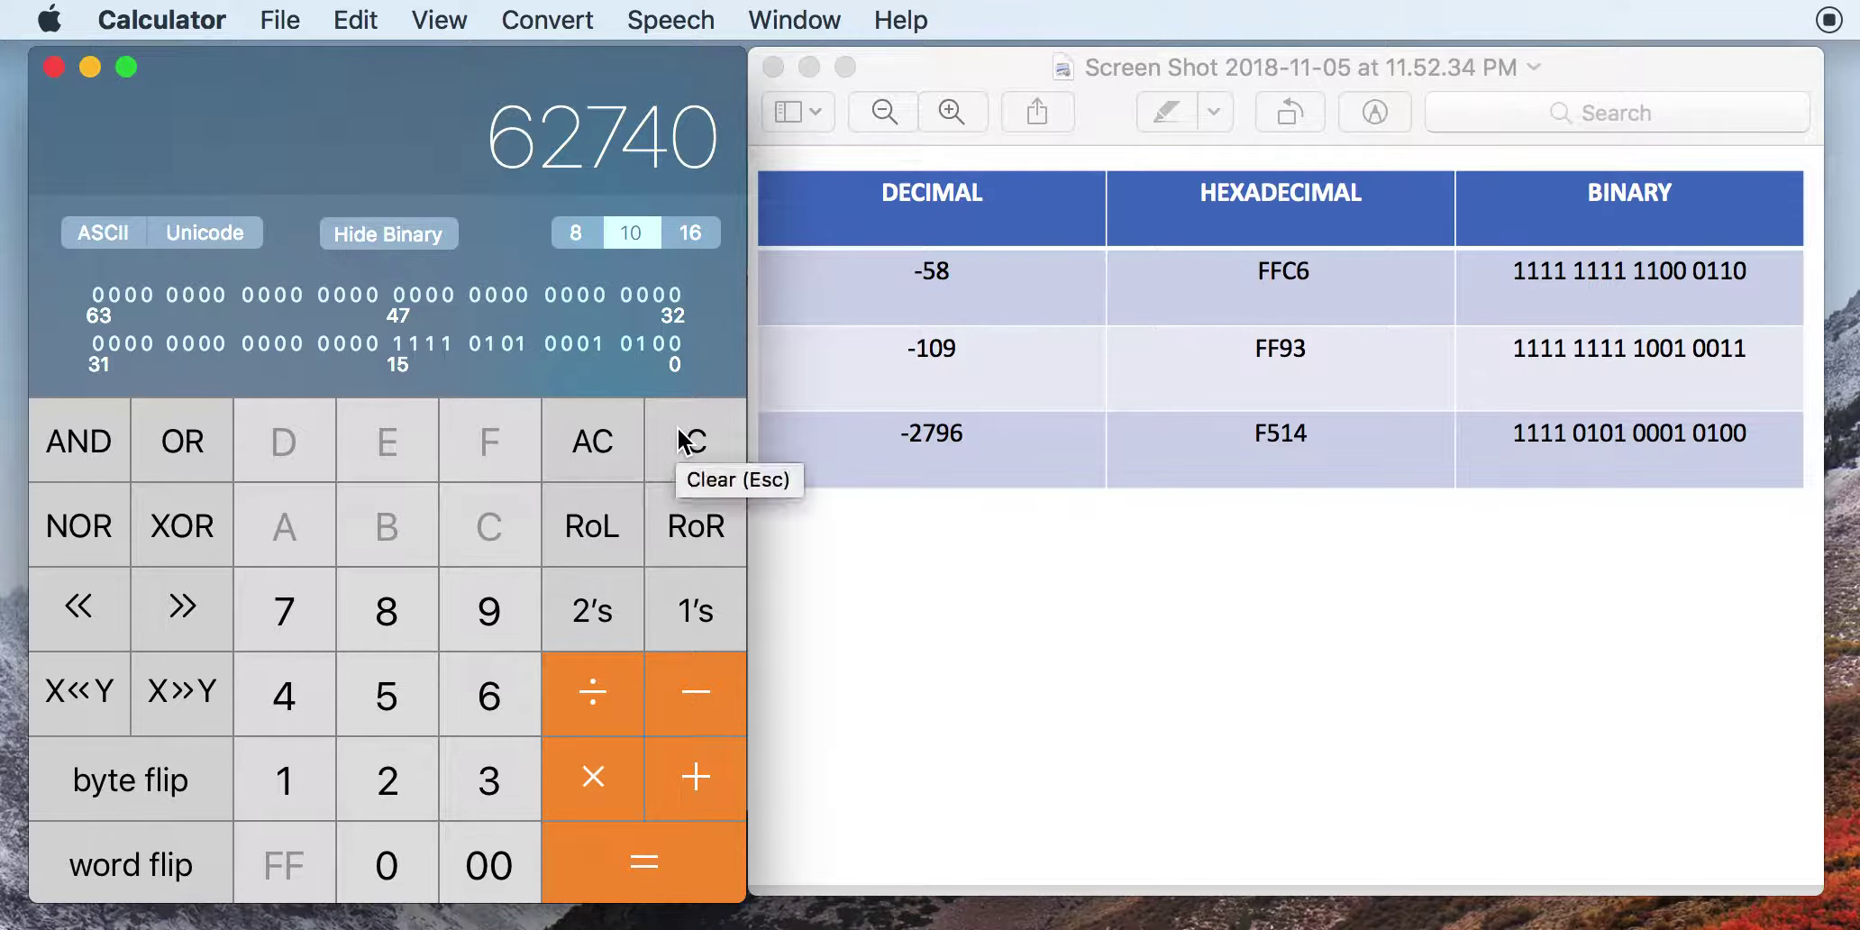
- From all ones, clear bits 11, 9, 7, 6, 5, 3, 1, 0, then two's-complement to 2796
left_click(677, 432)
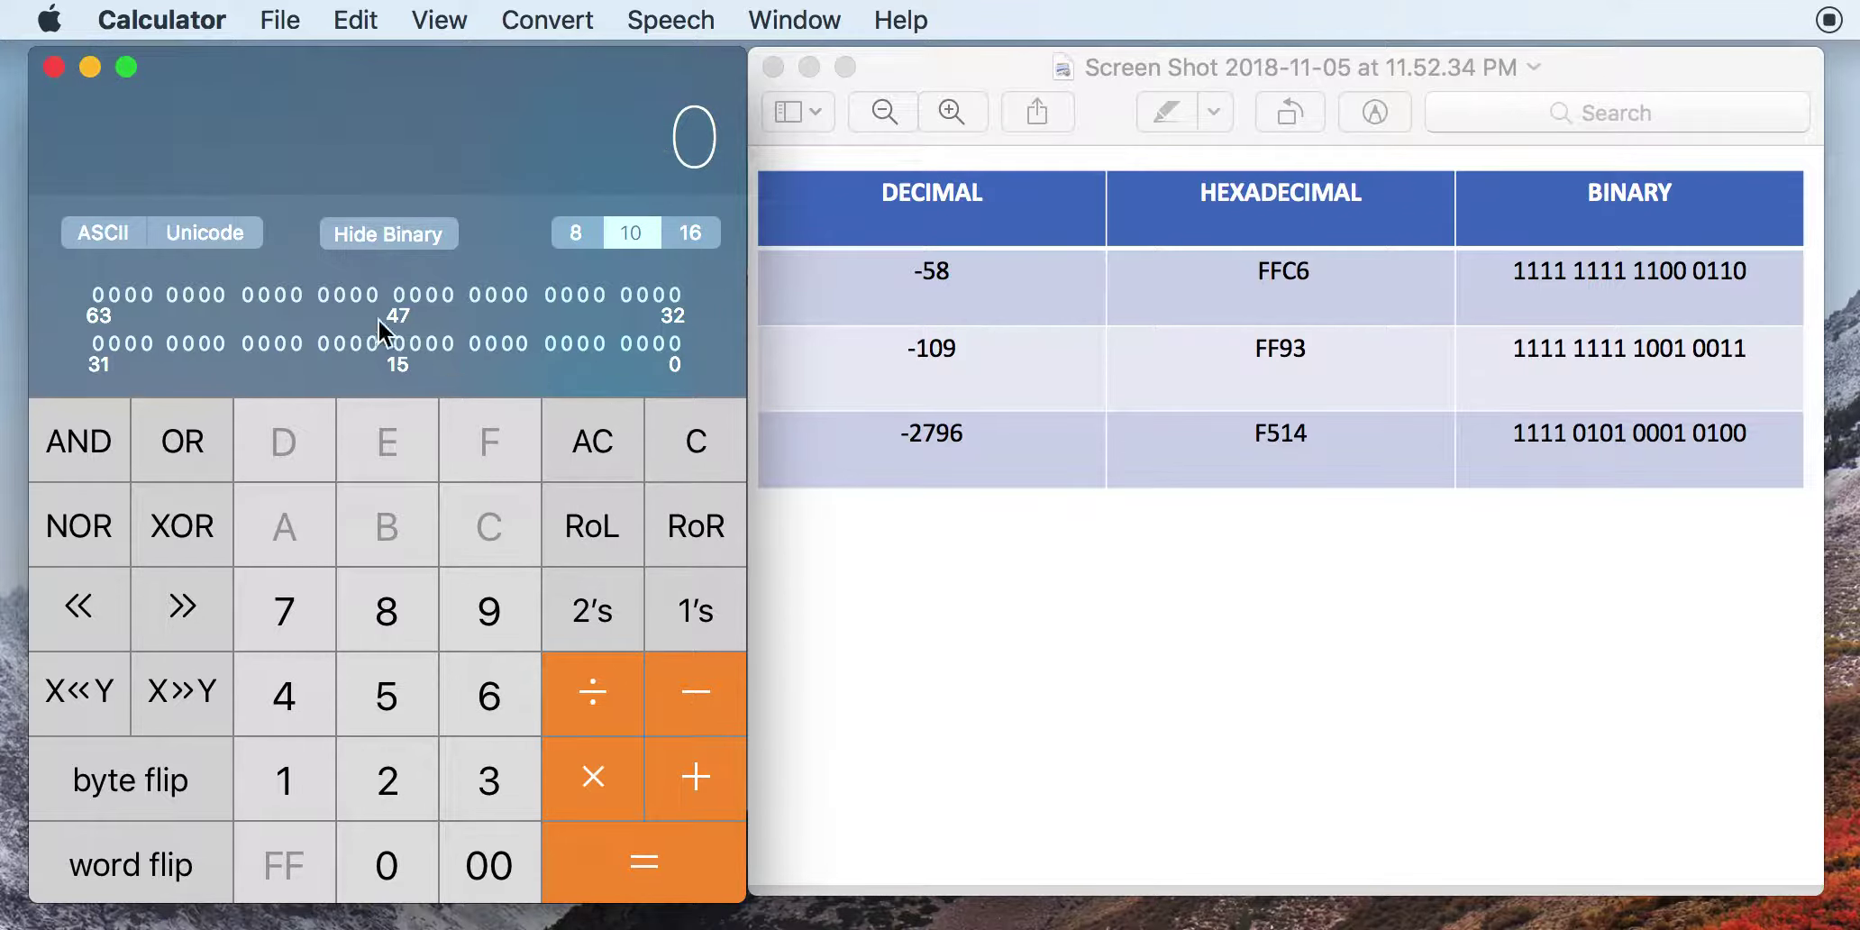
left_click(670, 610)
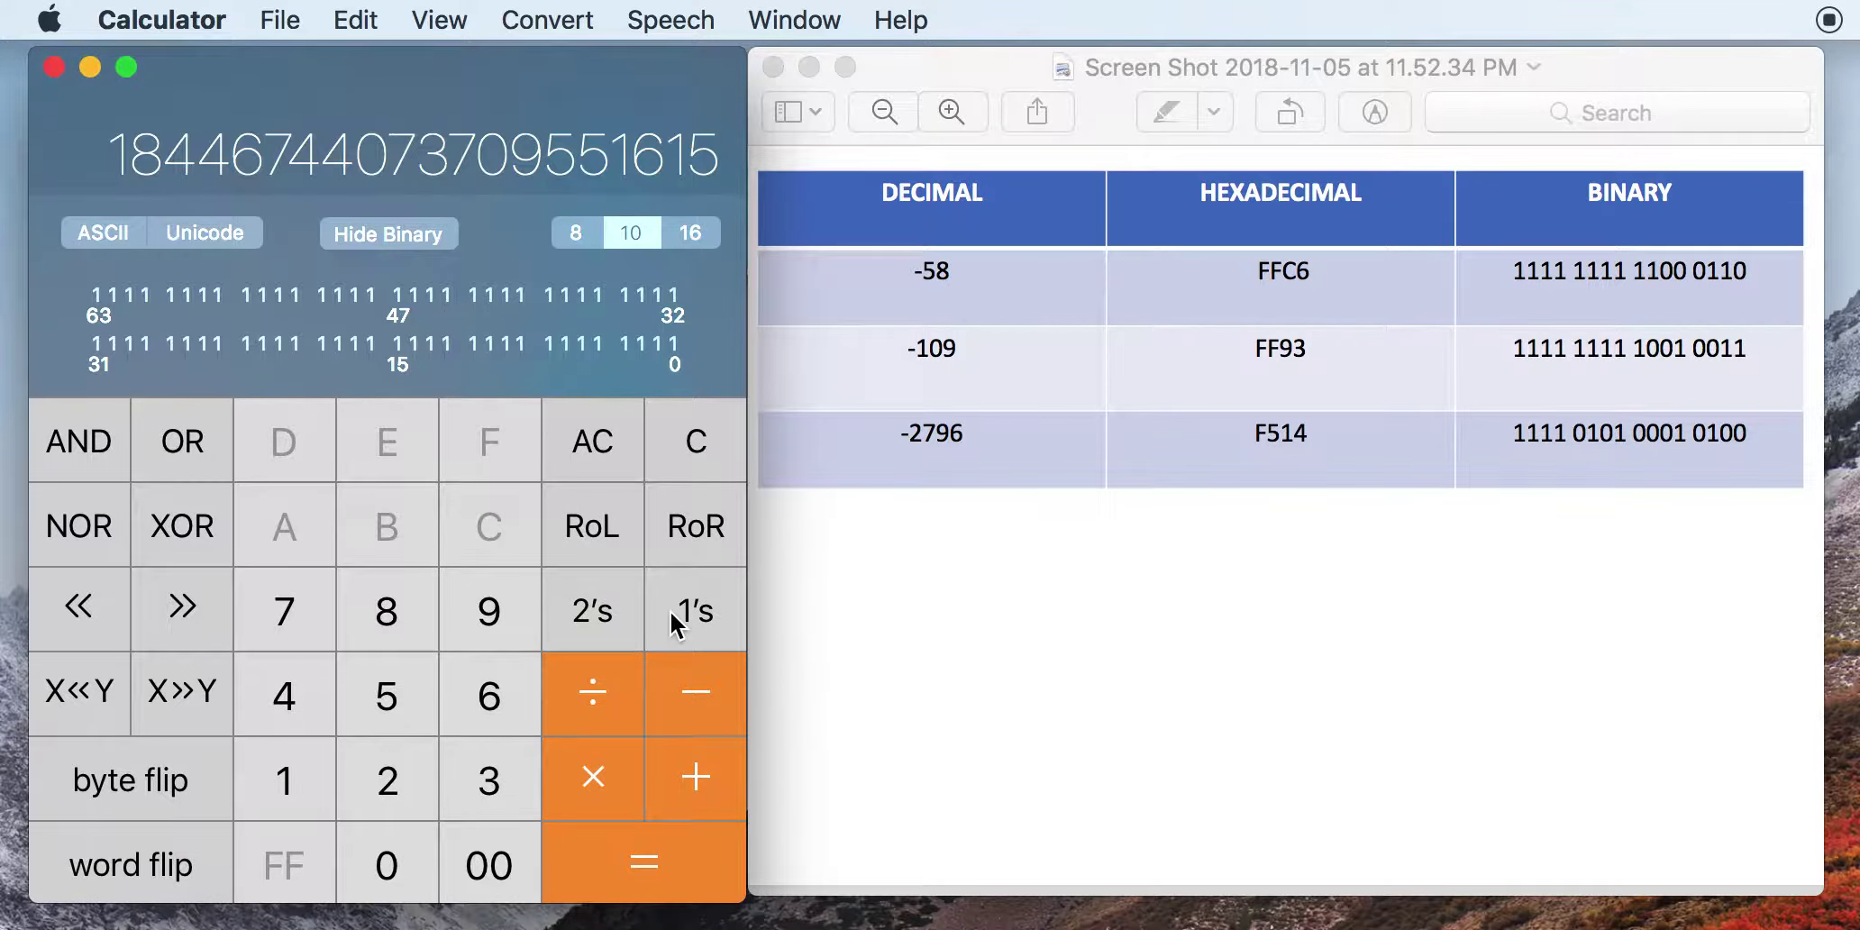
left_click(474, 343)
left_click(508, 342)
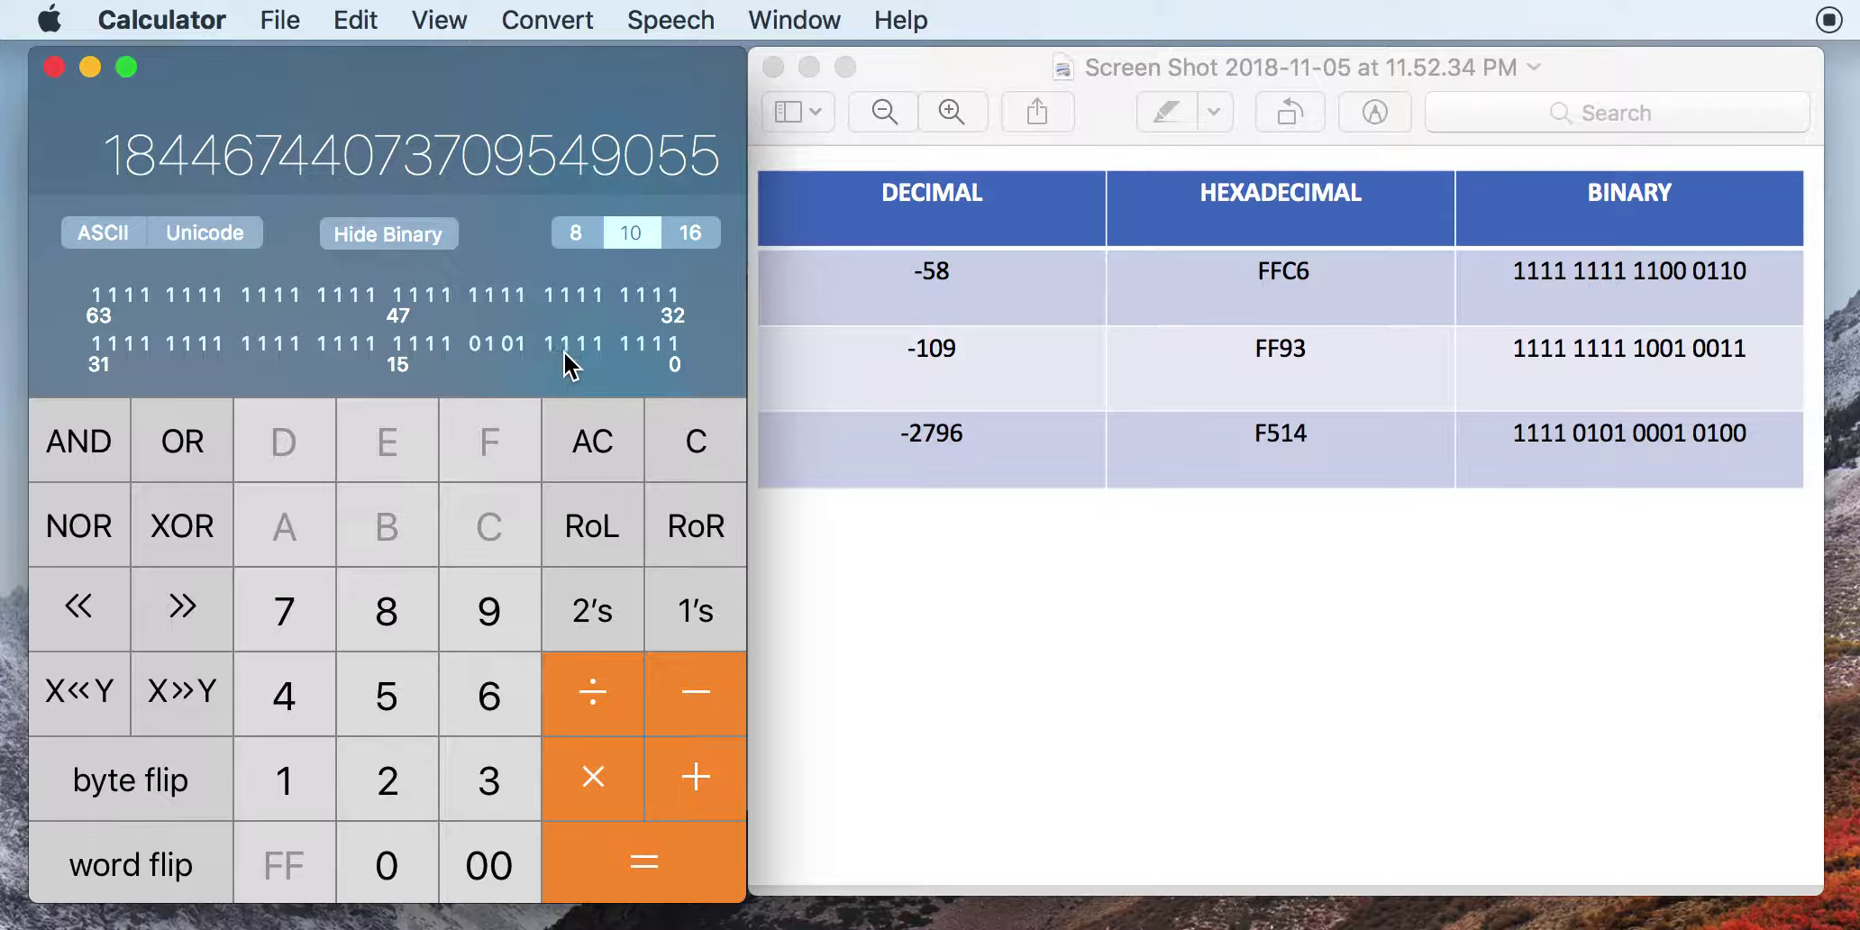
left_click(548, 344)
left_click(565, 343)
left_click(581, 344)
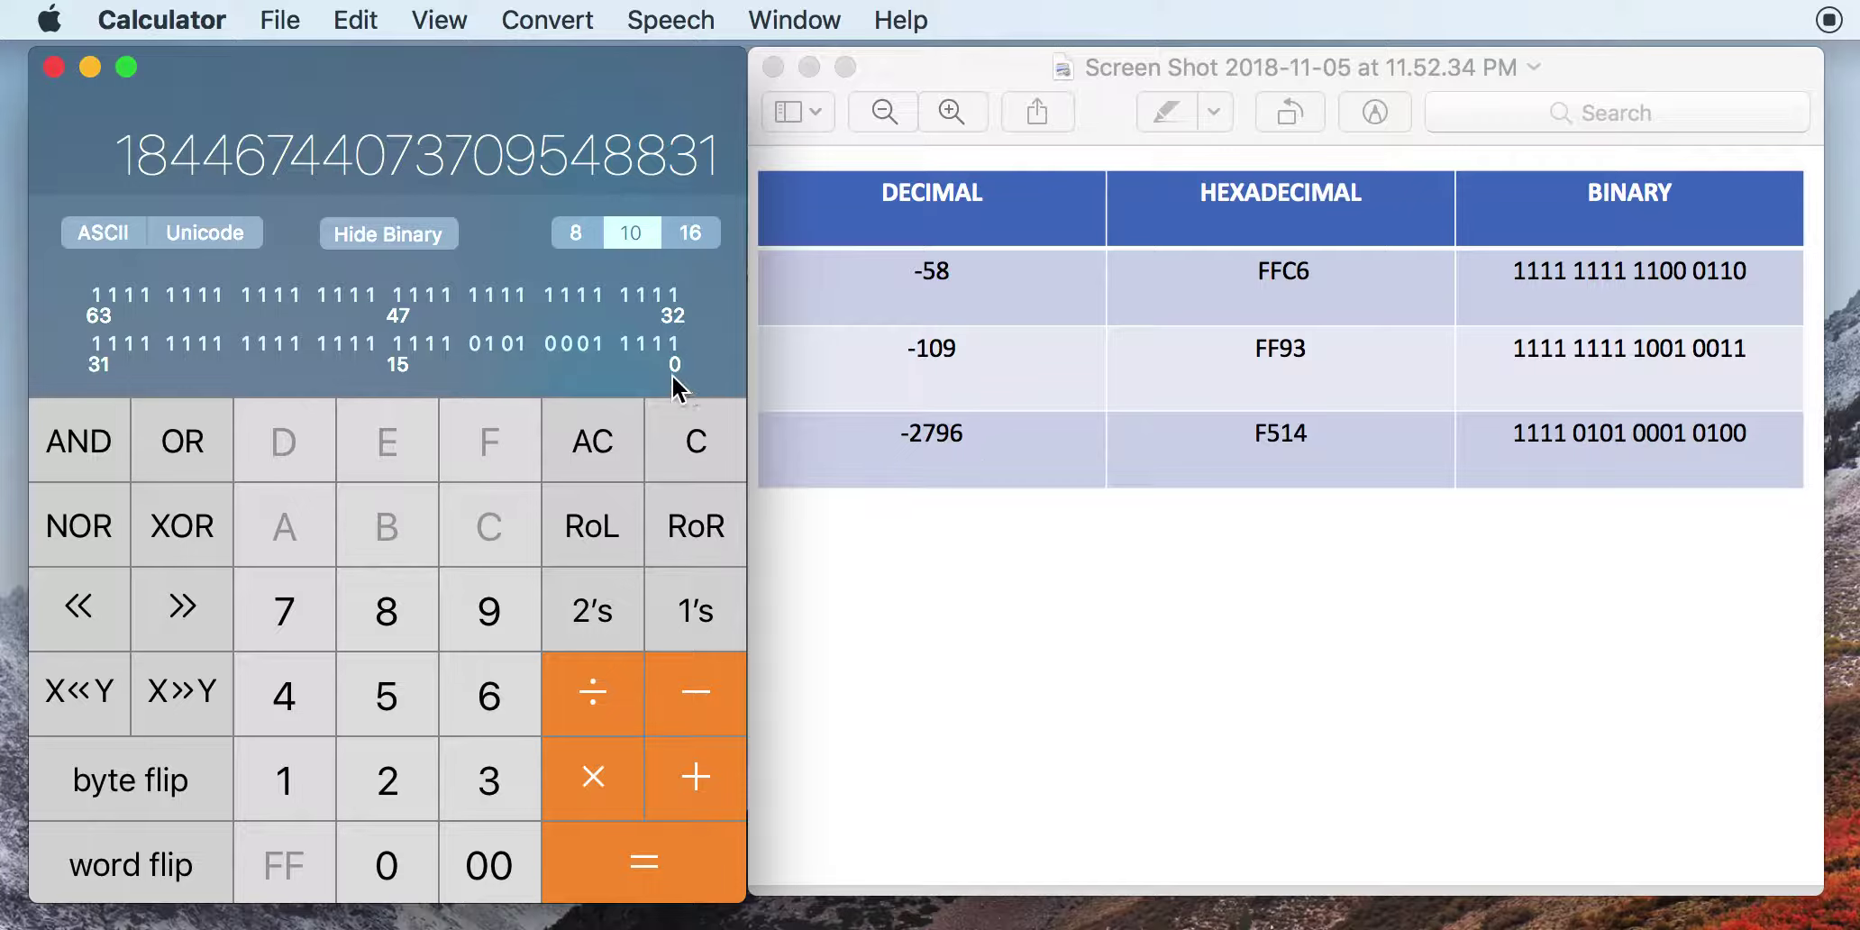
left_click(628, 346)
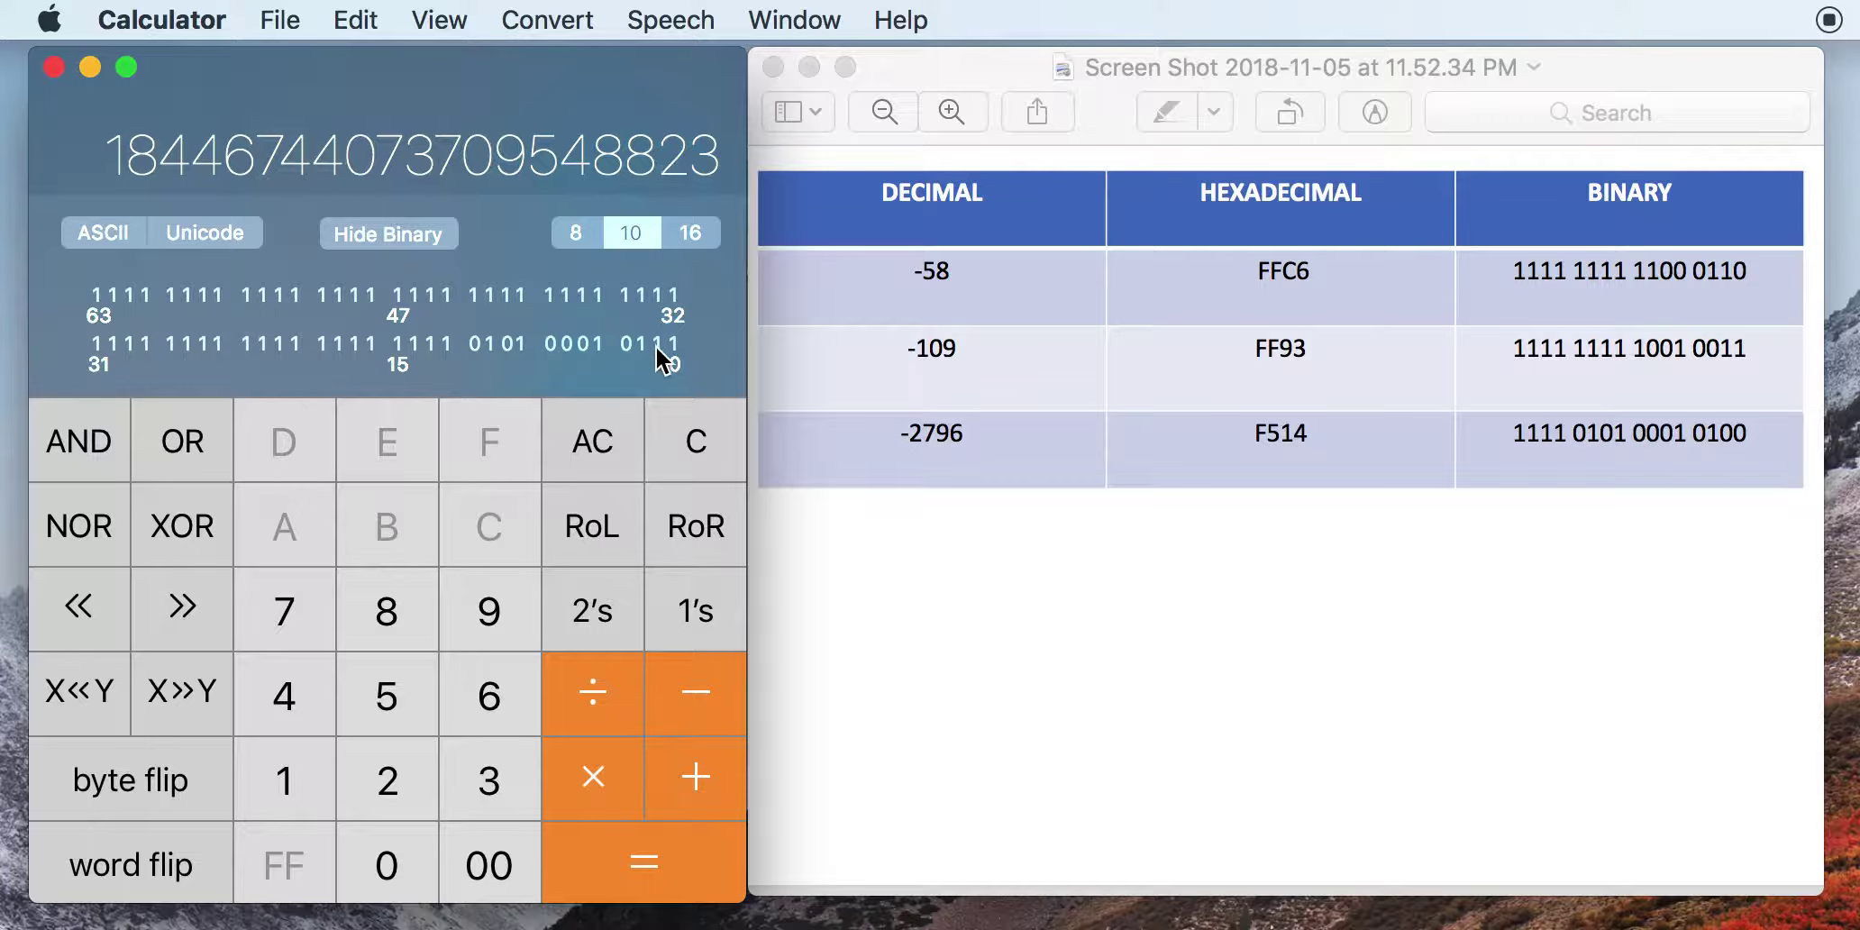
left_click(655, 346)
left_click(669, 345)
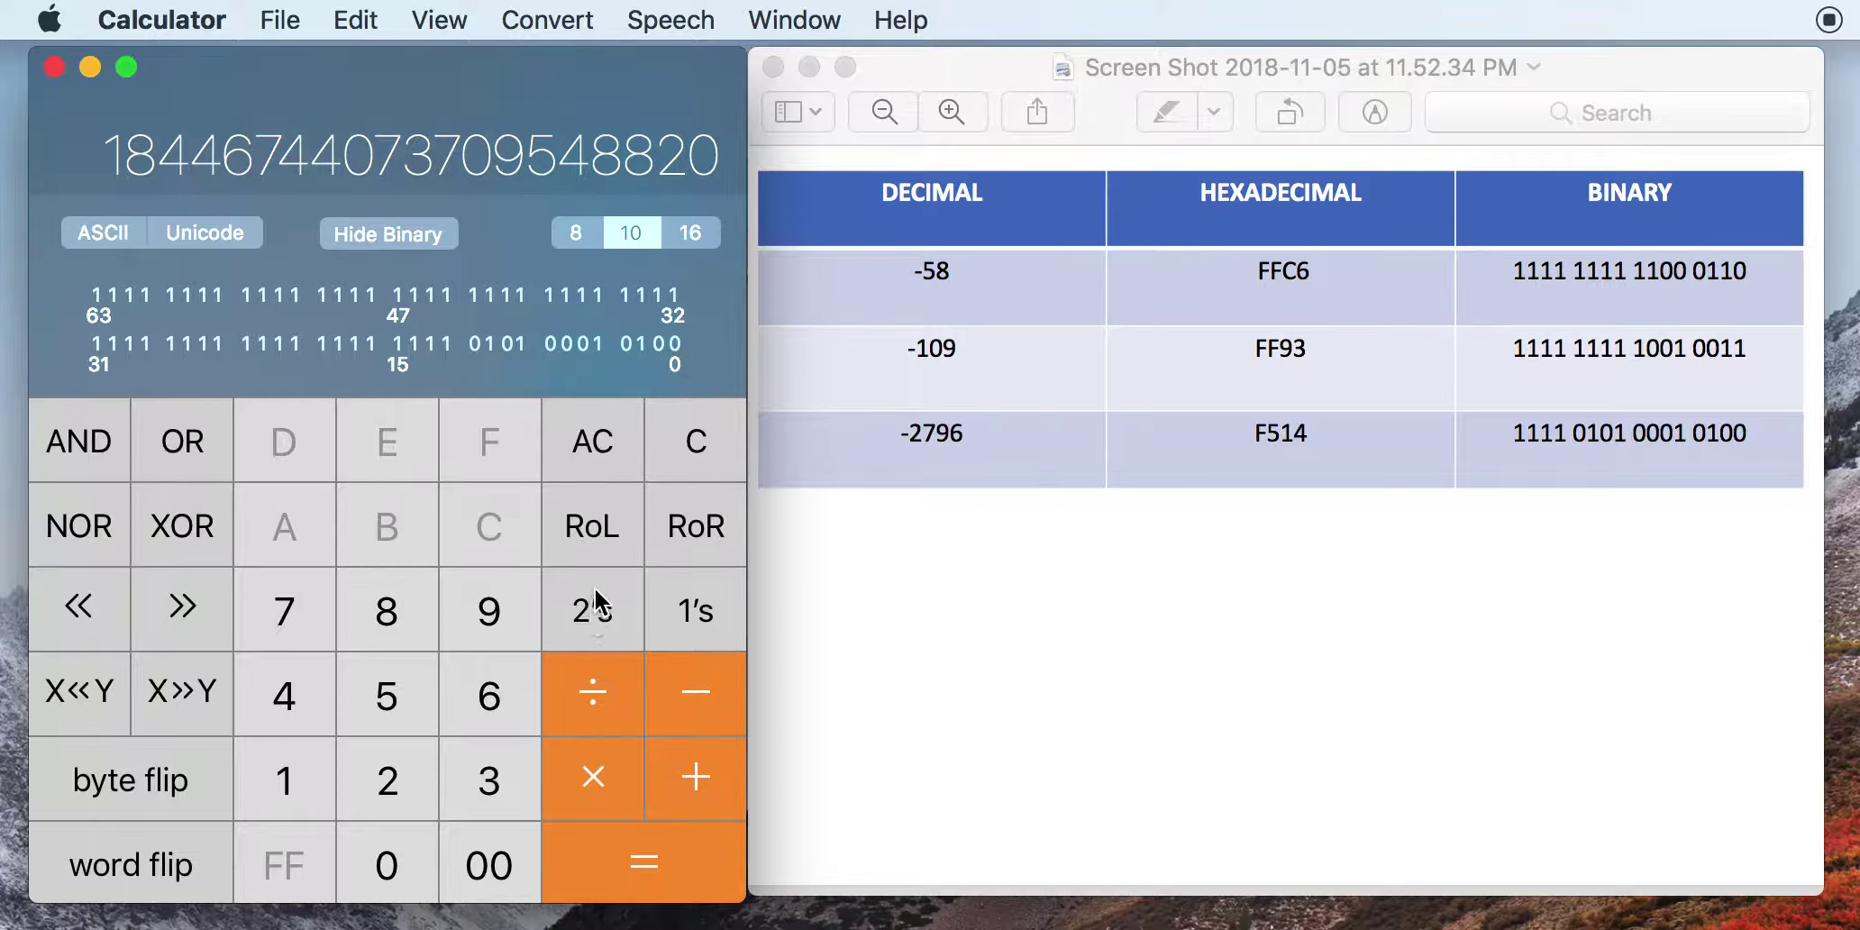
left_click(595, 613)
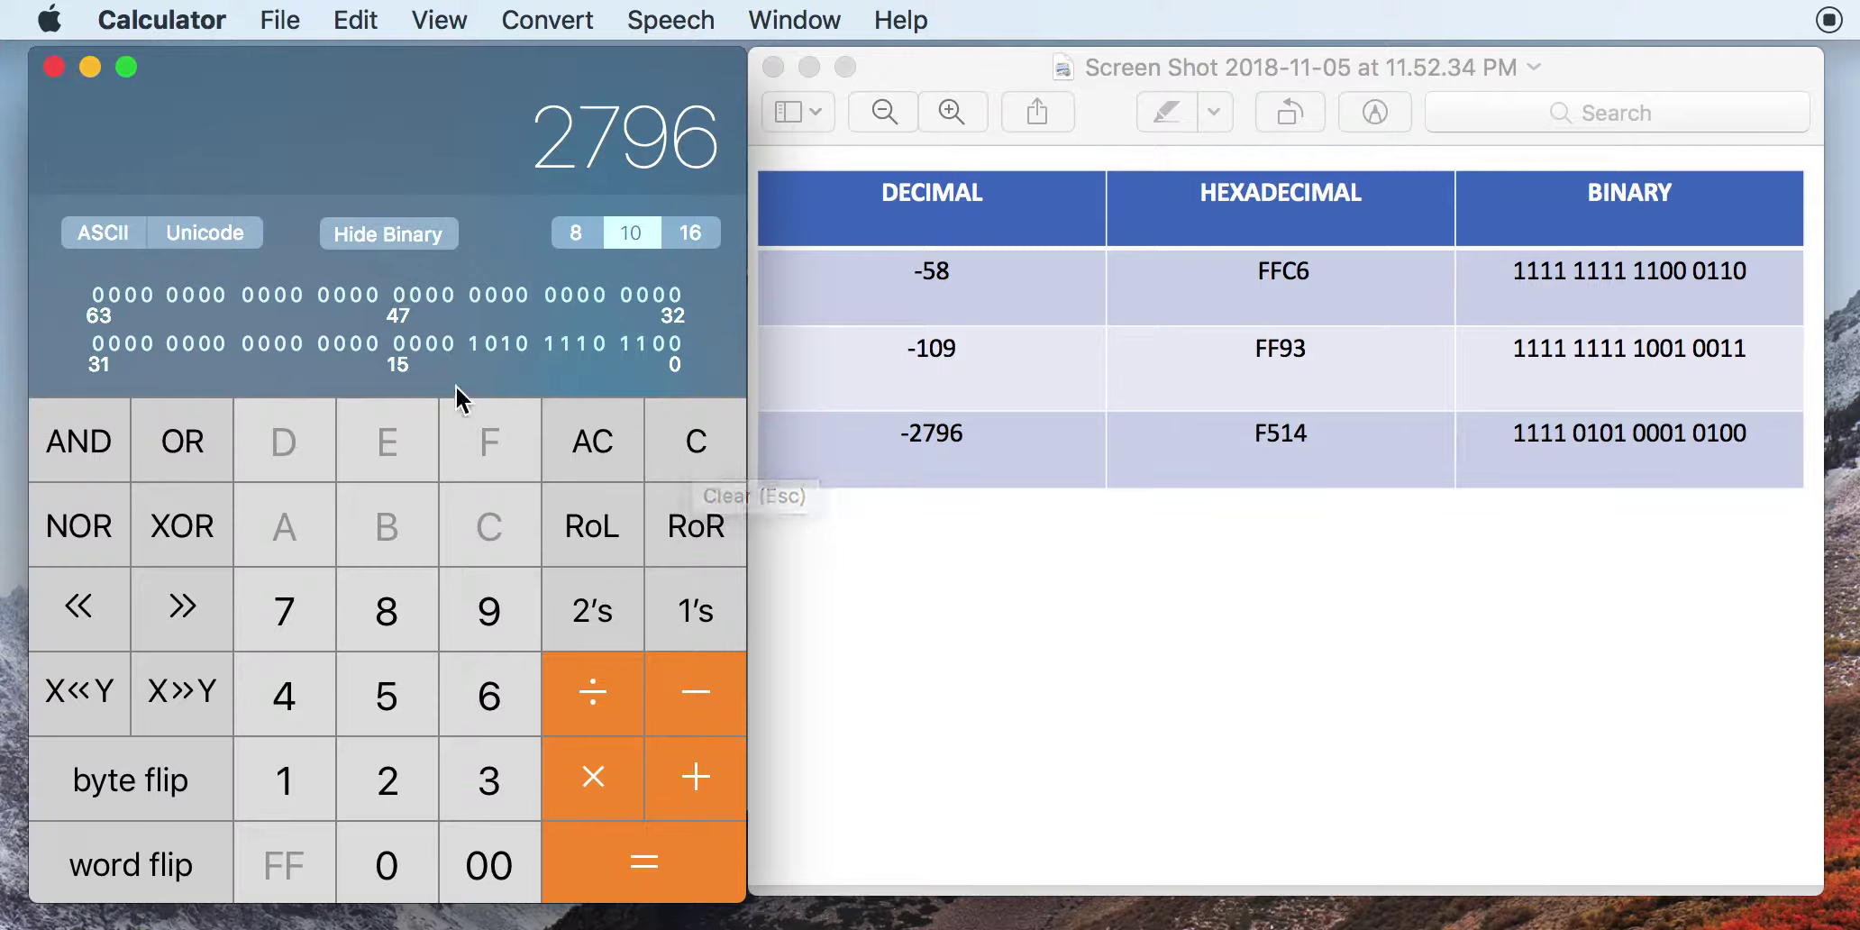
left_click(688, 448)
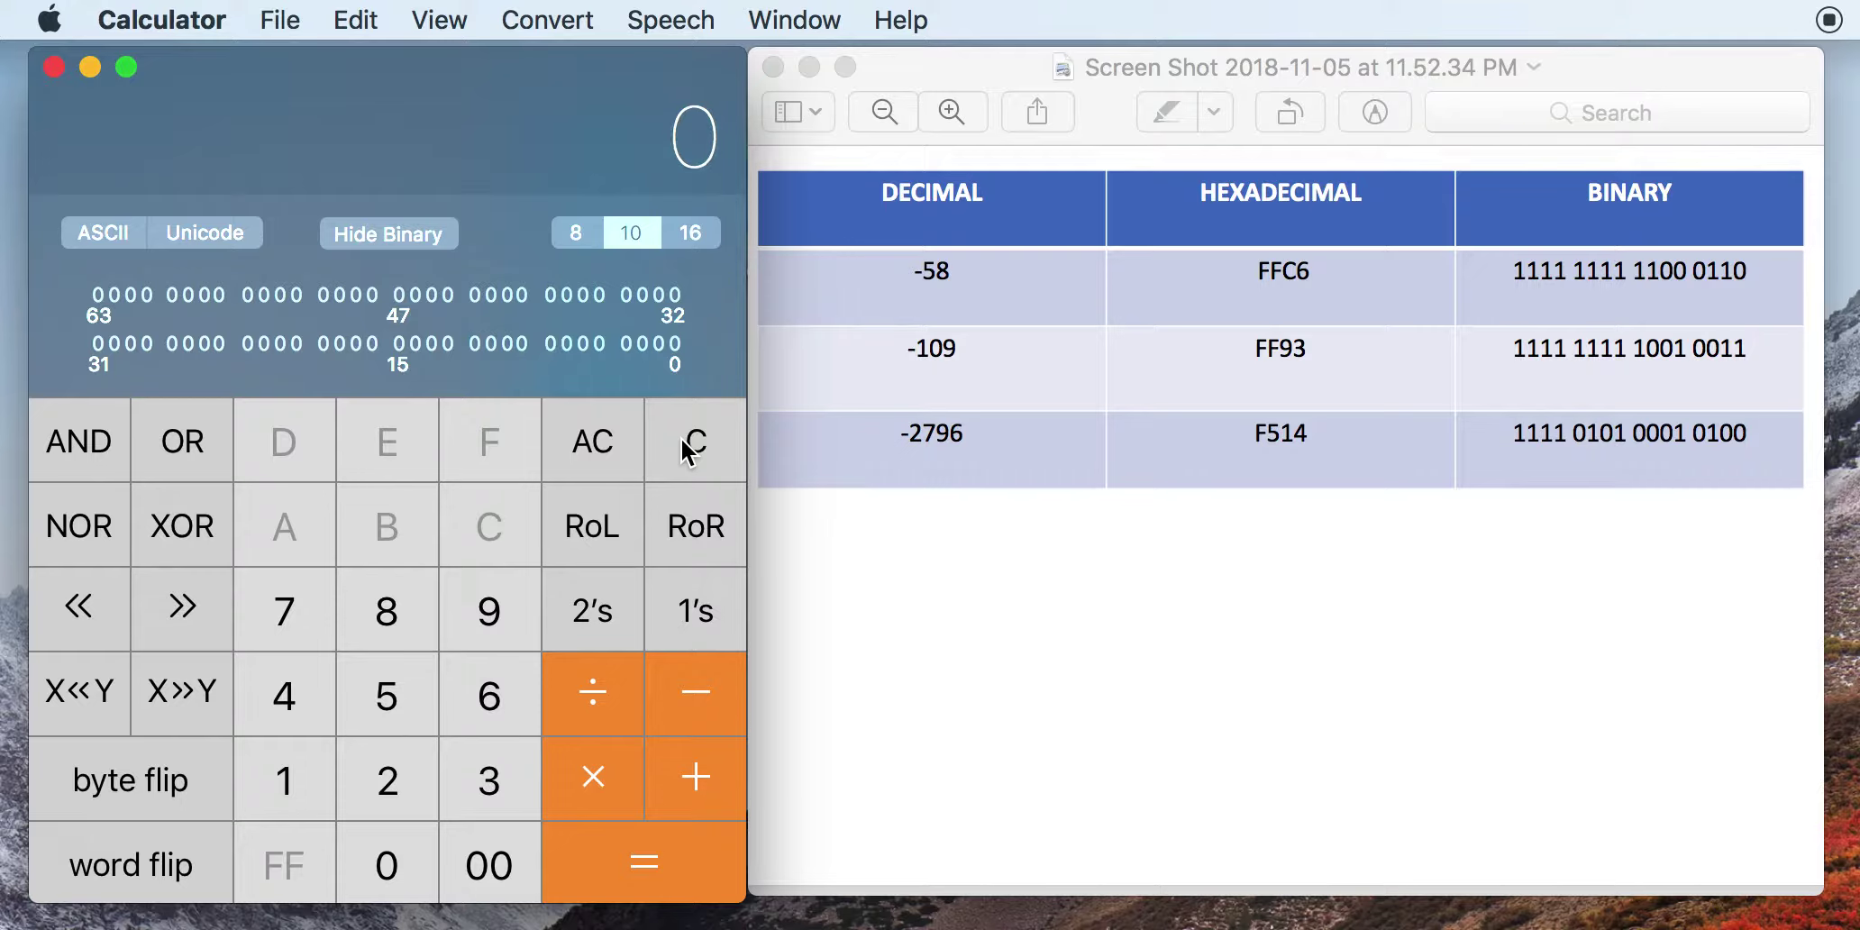